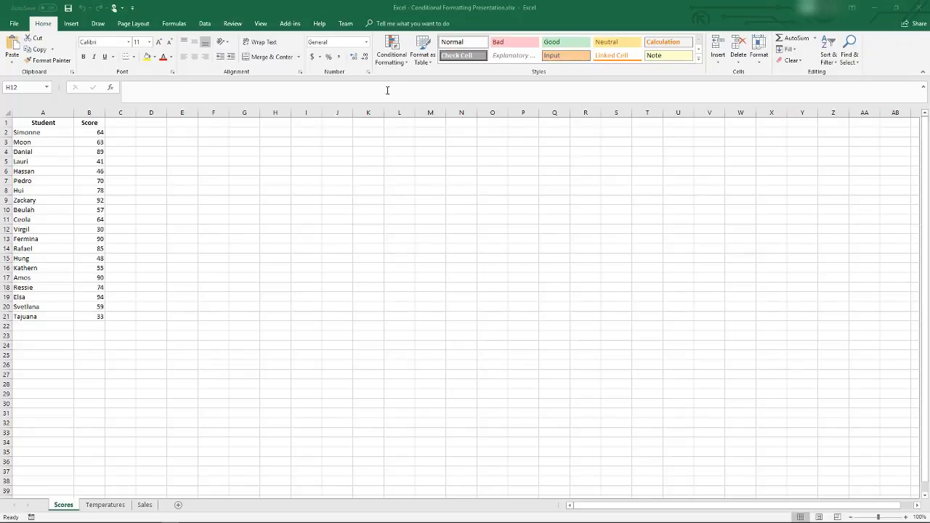
Highlight scores below 60 in B2:B21 with Light Red Fill with Dark Red Text using a Less Than conditional formatting rule.
click(400, 57)
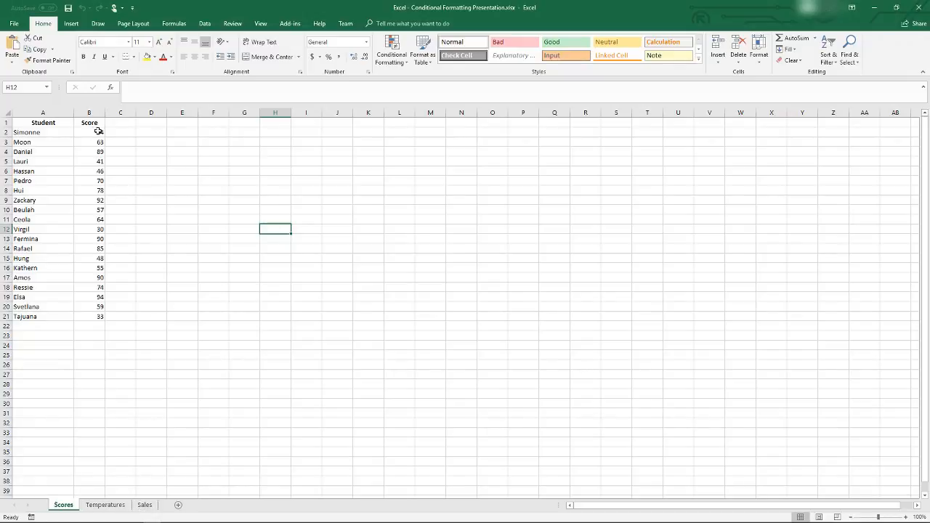
drag(98, 132, 95, 320)
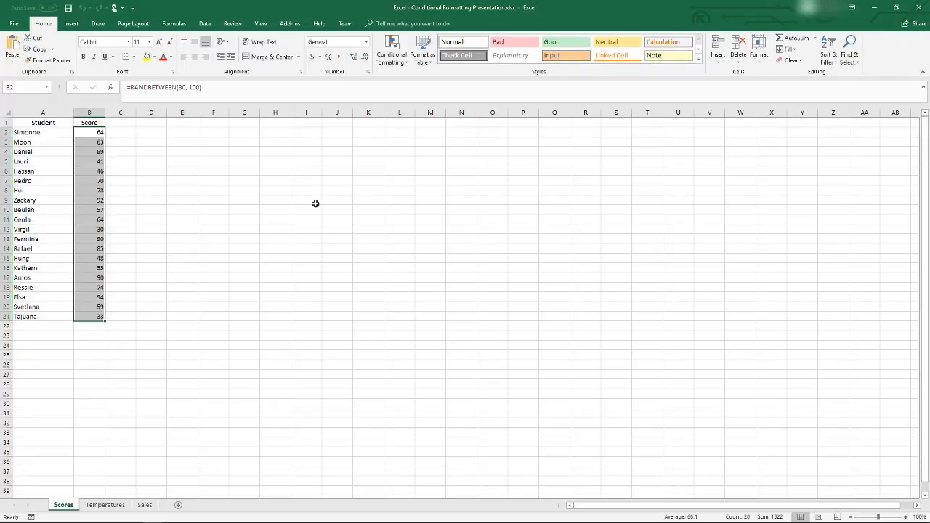
click(398, 62)
mouse_move(414, 79)
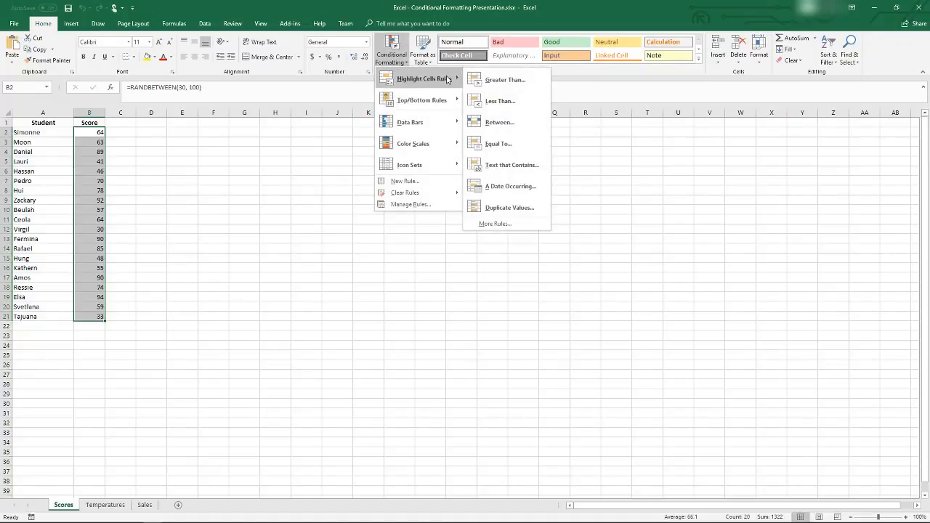
click(500, 102)
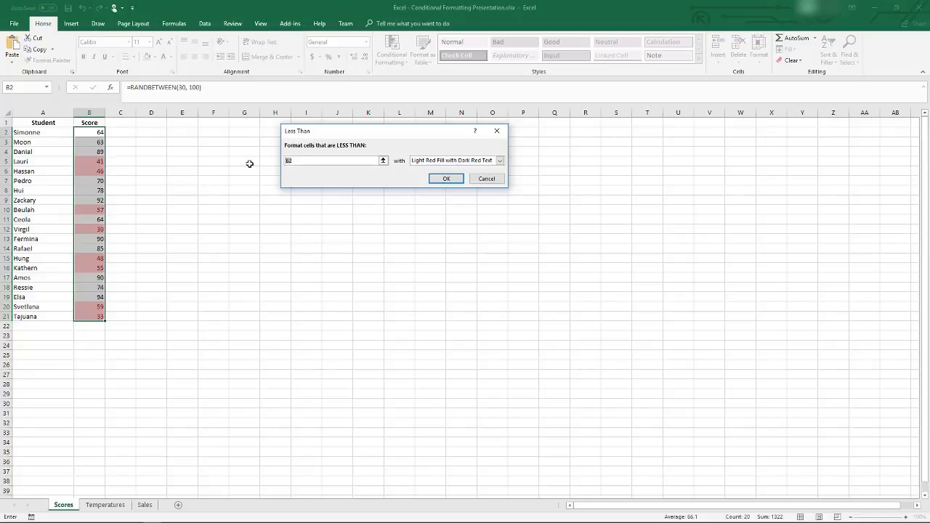
text(60)
click(500, 161)
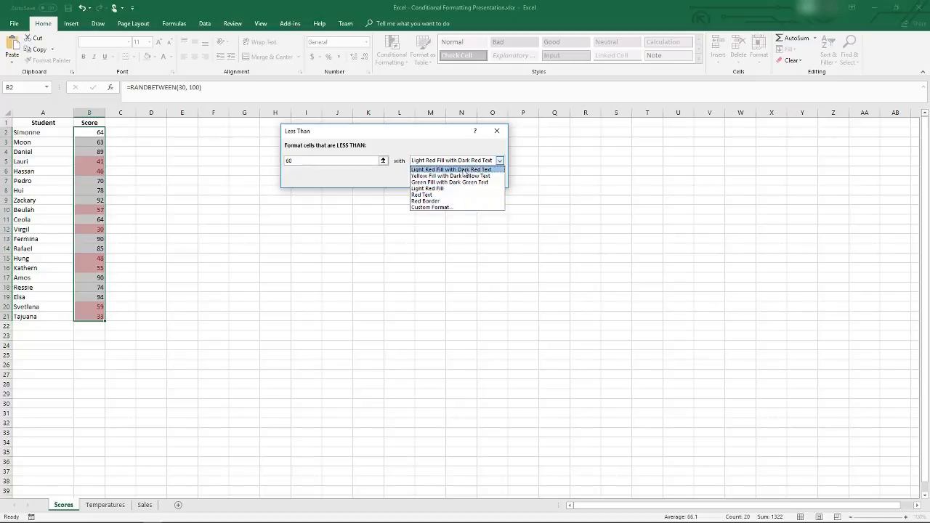
click(461, 138)
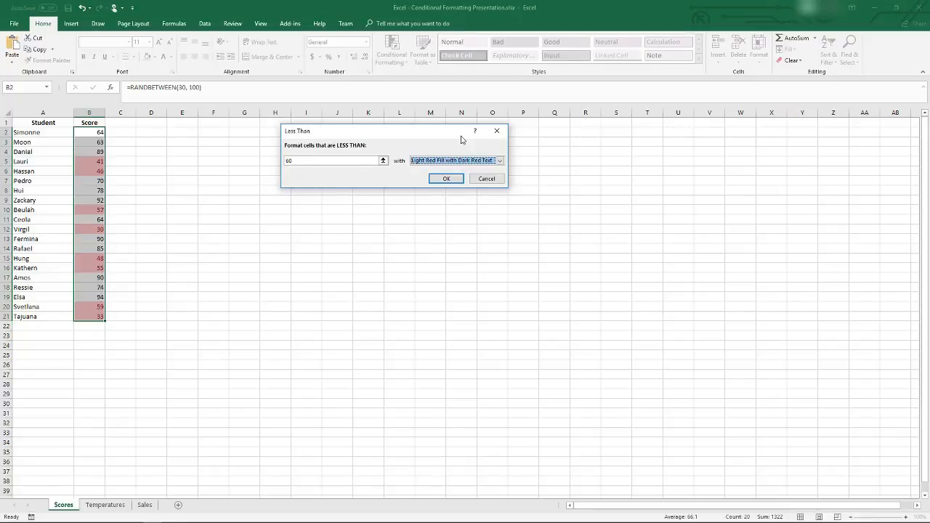
click(446, 180)
click(96, 134)
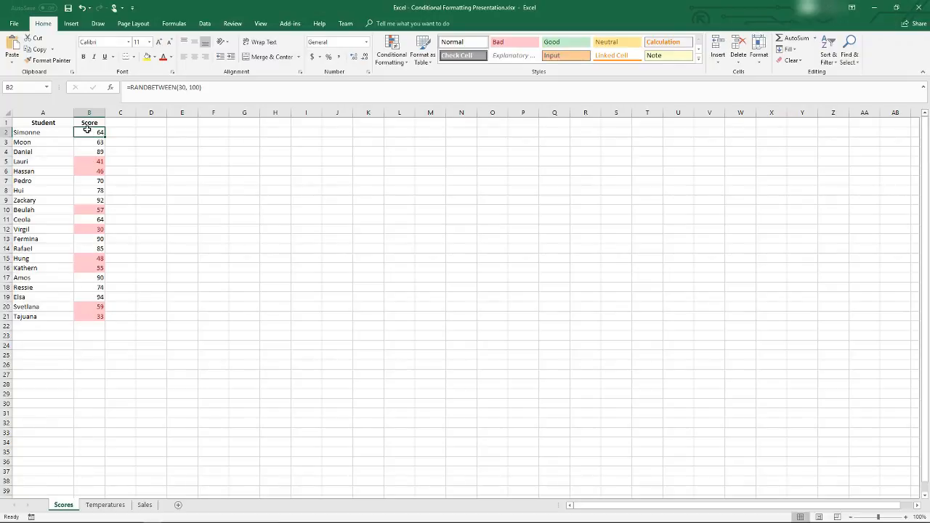
Add a Less Than 71 conditional formatting rule to scores B2:B21 with Yellow Fill with Dark Yellow Text.
drag(87, 132, 87, 317)
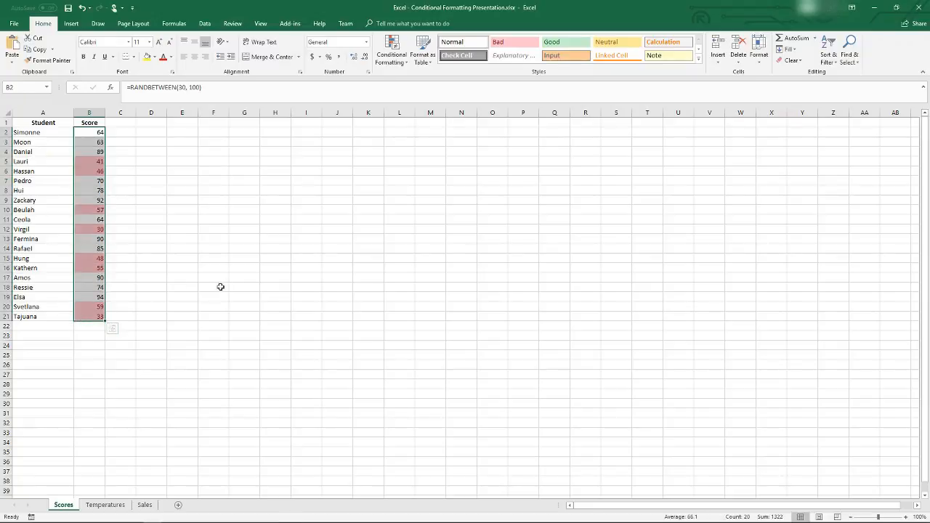
click(404, 62)
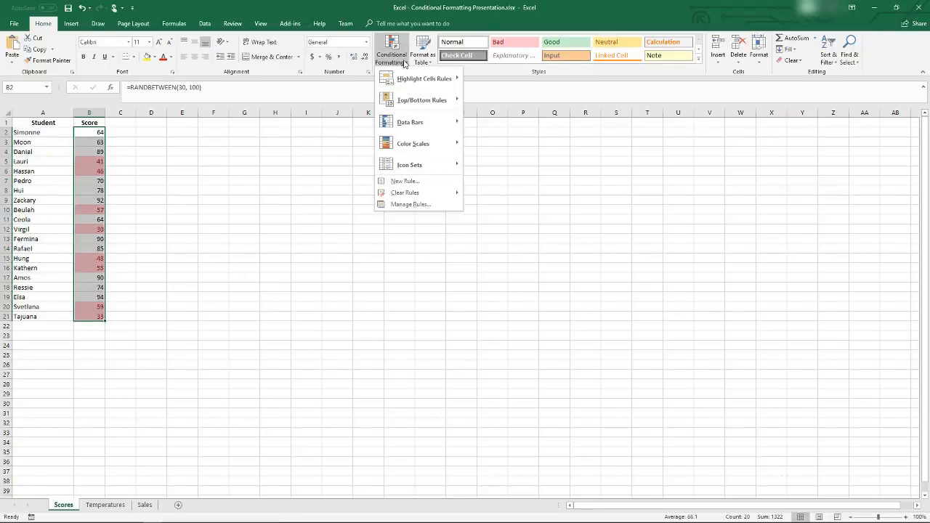
mouse_move(417, 81)
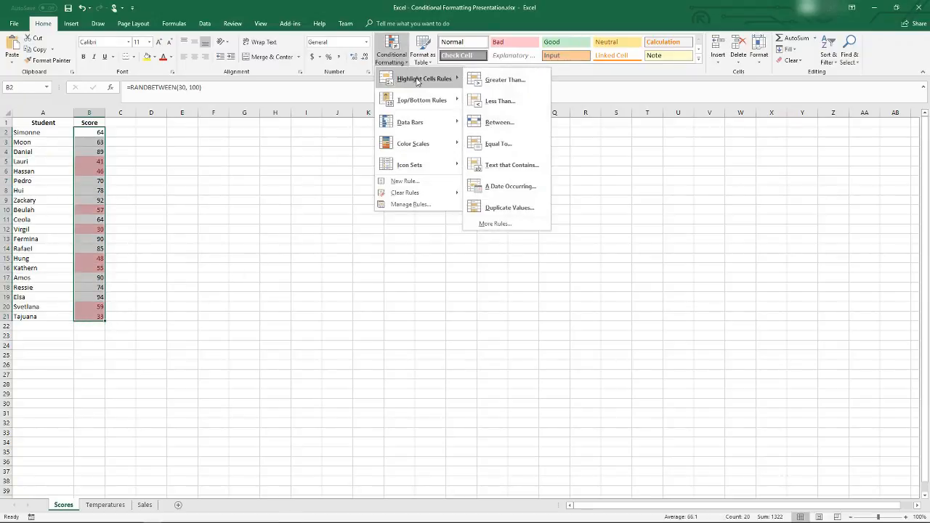
click(500, 101)
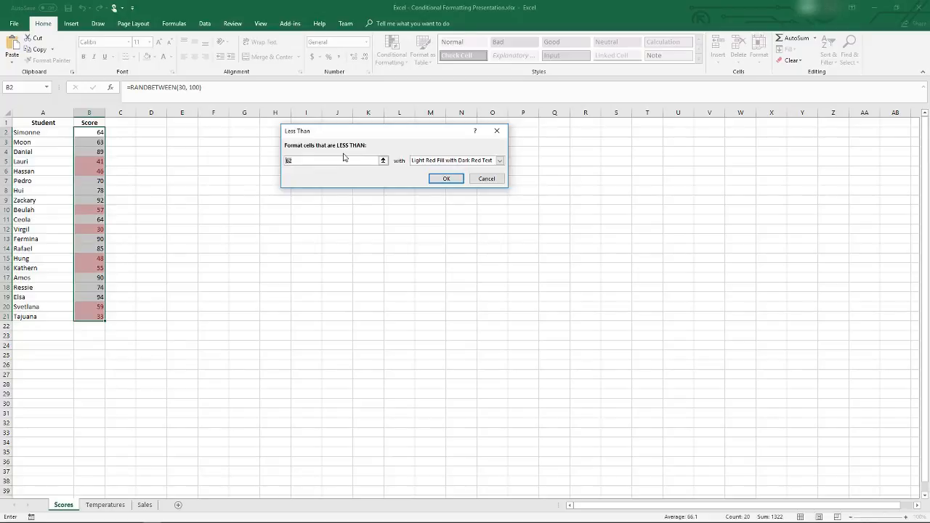
text(71)
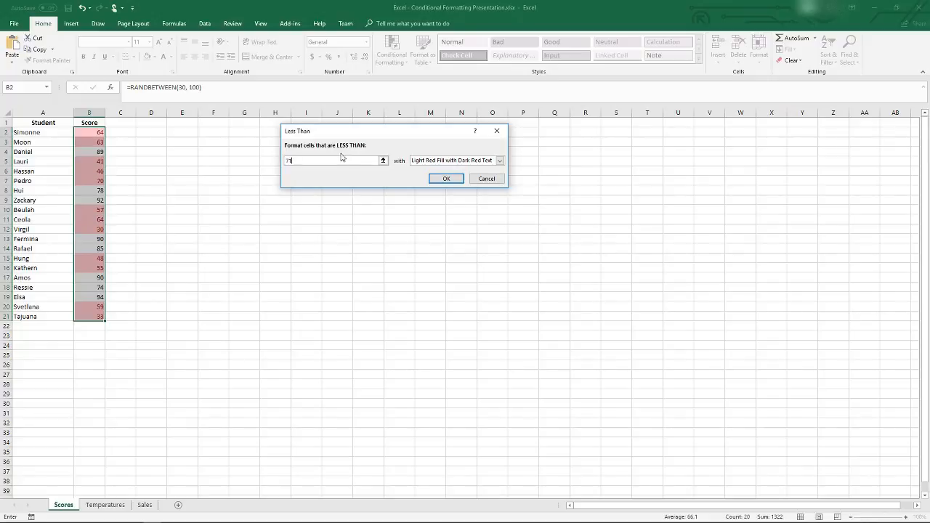
click(500, 161)
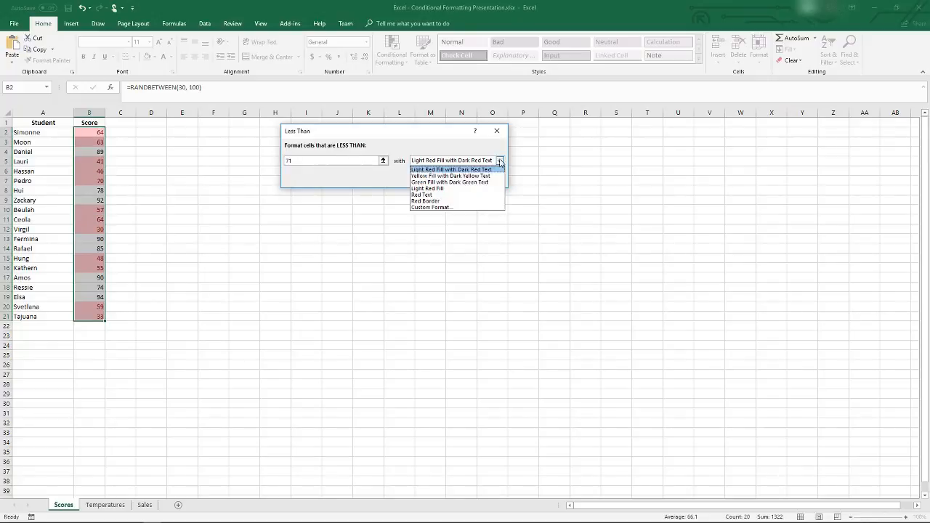
click(480, 176)
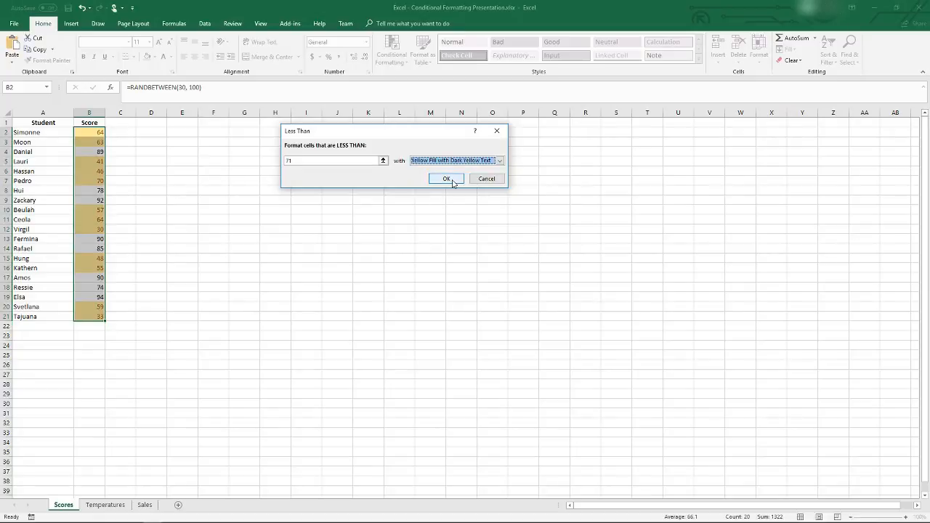
click(447, 179)
click(119, 180)
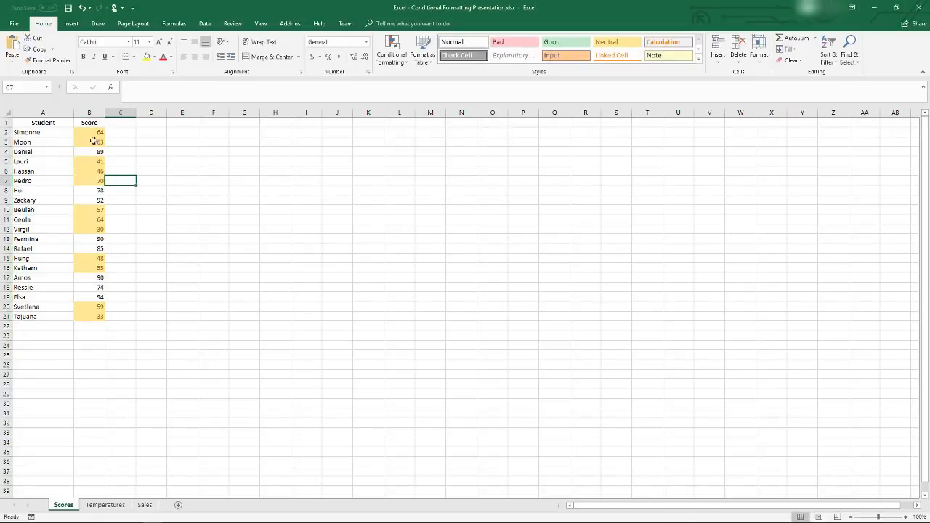
Move the "Cell Value < 60" rule above the "Cell Value < 71" rule for B2:B21 and apply the new order.
drag(92, 132, 83, 317)
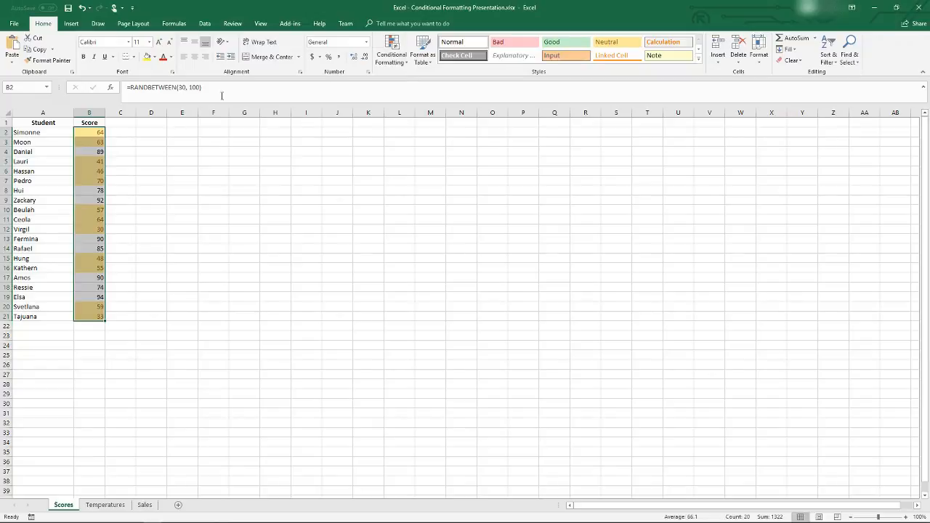
click(392, 58)
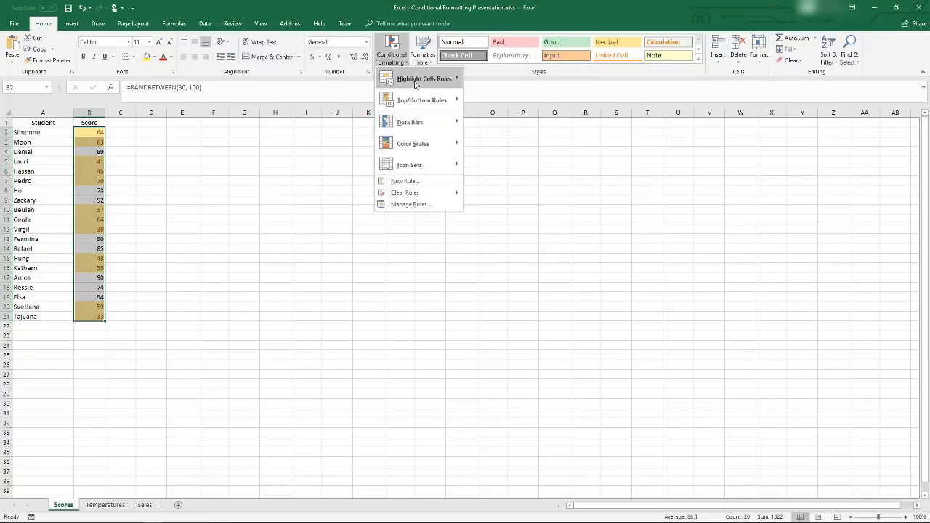
click(412, 205)
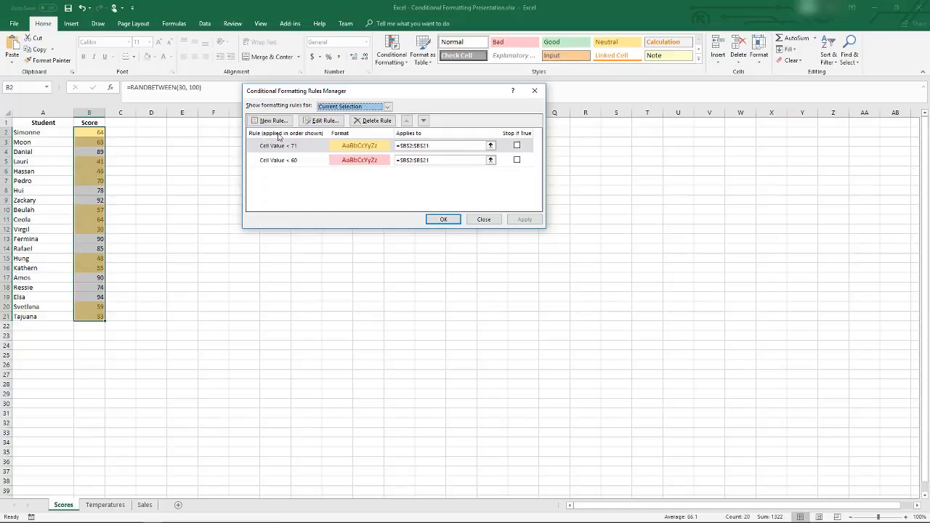
click(321, 161)
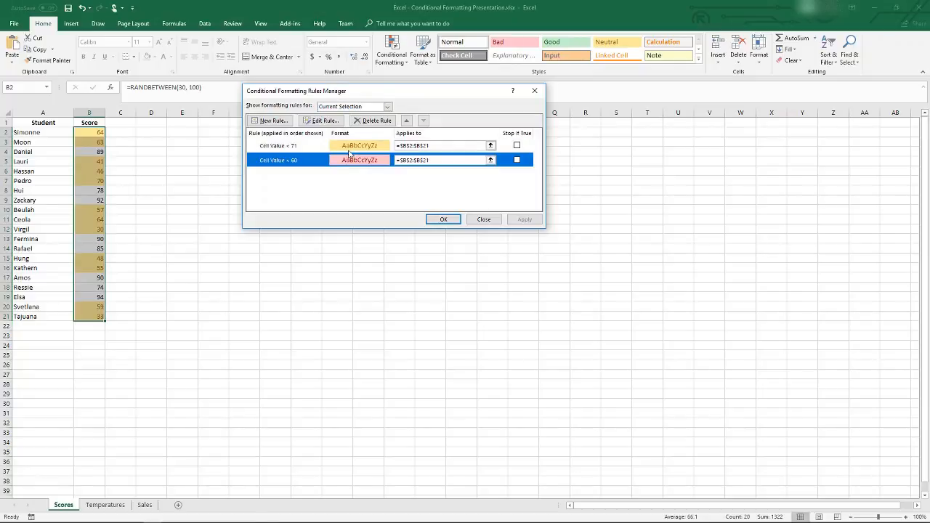
click(408, 120)
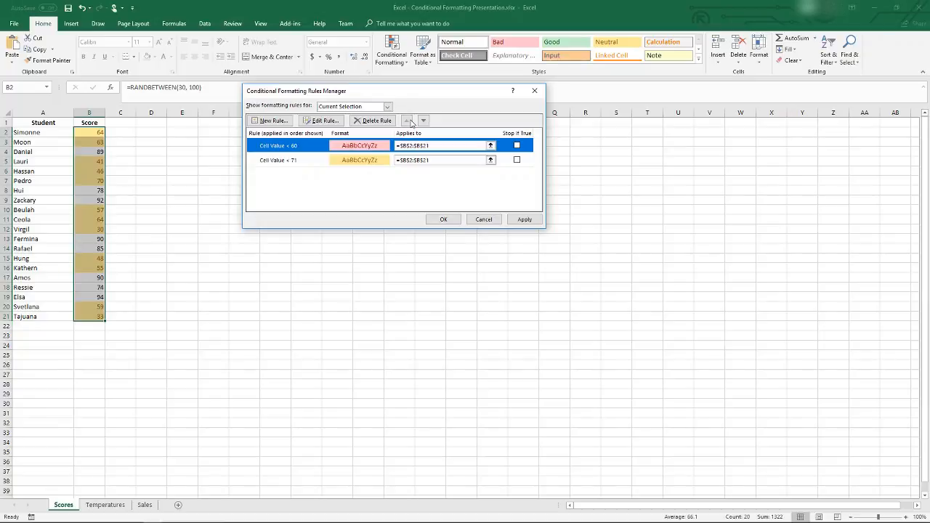
click(524, 220)
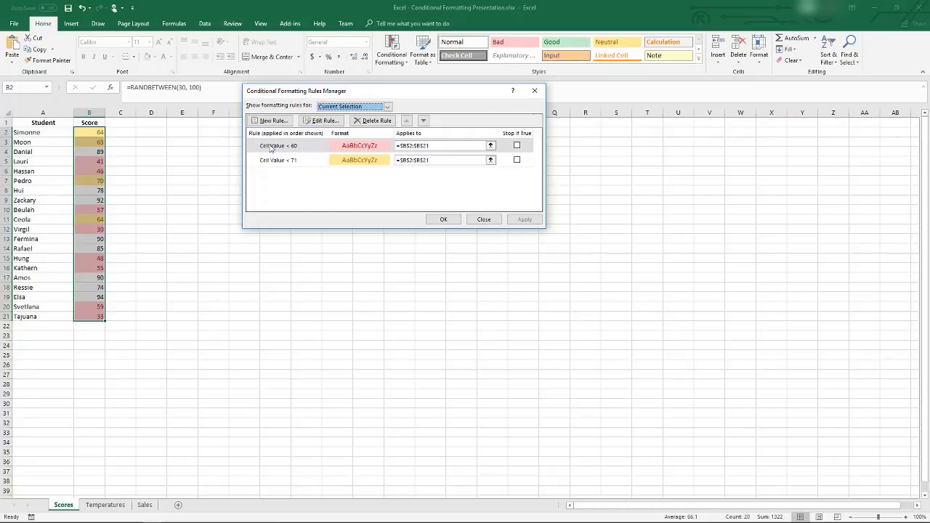
click(295, 160)
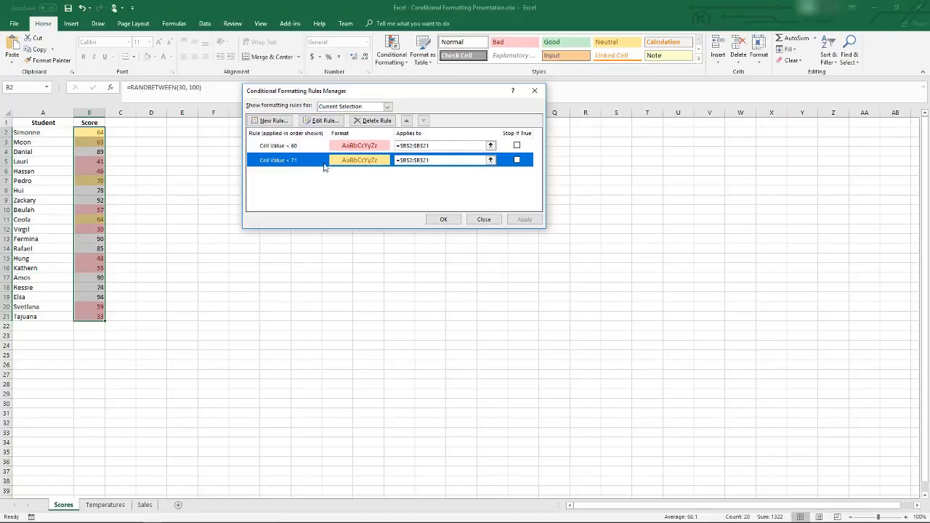
click(314, 146)
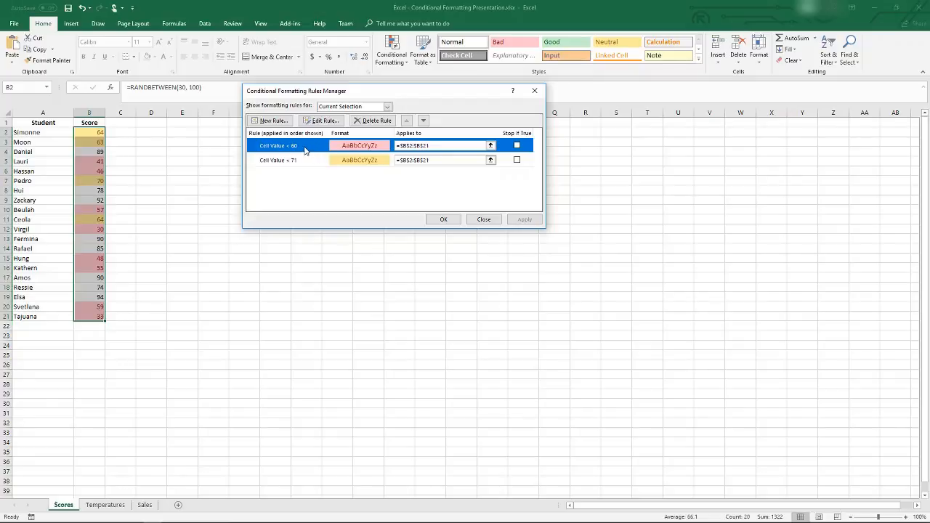
click(444, 219)
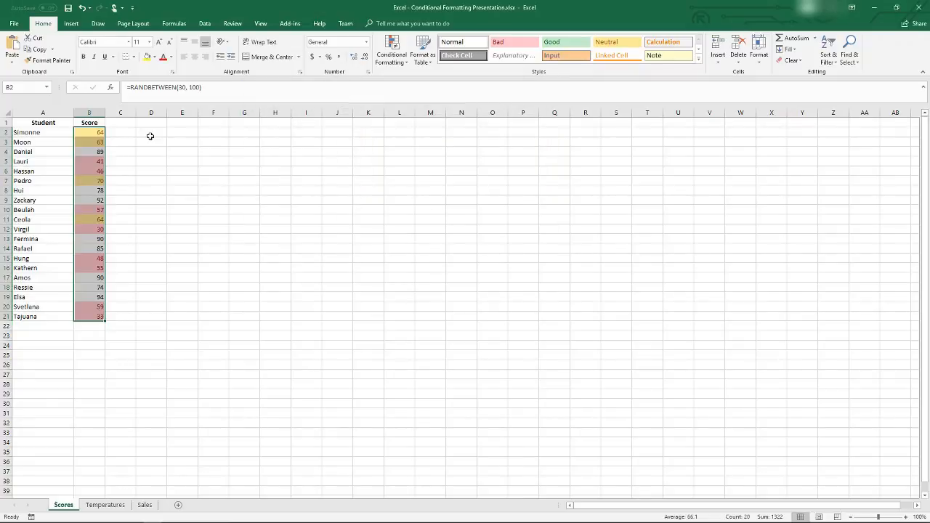
click(90, 130)
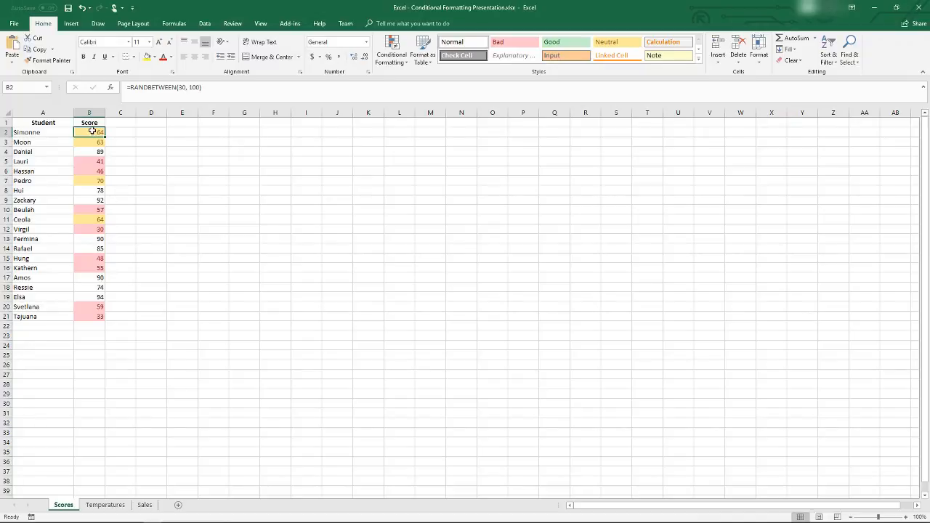
drag(87, 317, 90, 133)
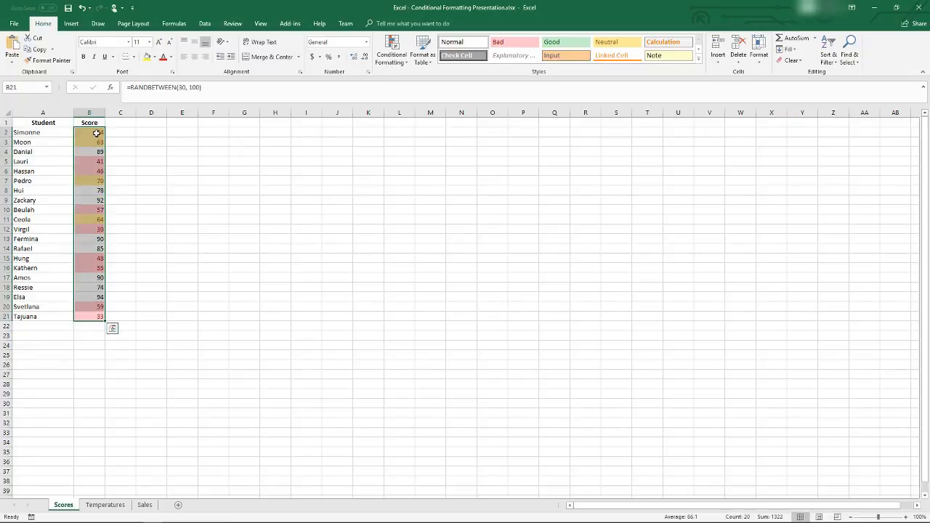
click(174, 238)
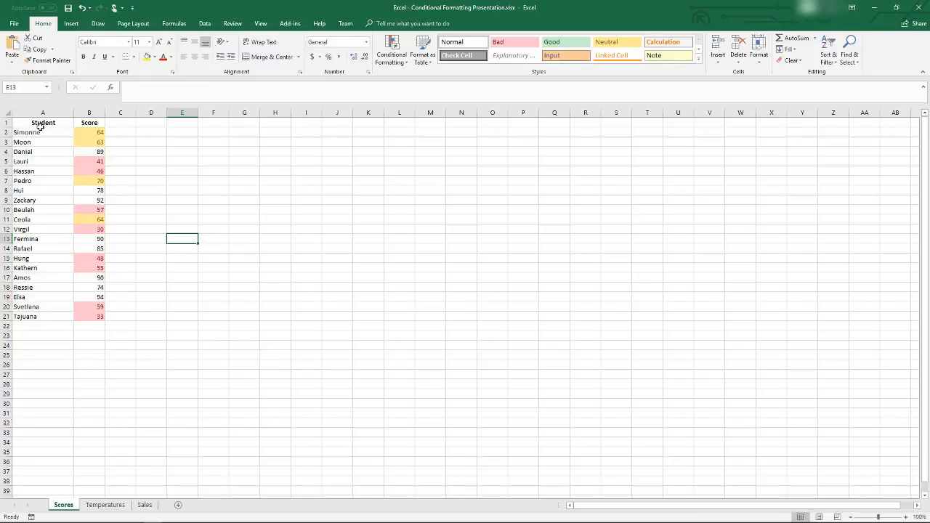
drag(88, 316, 85, 129)
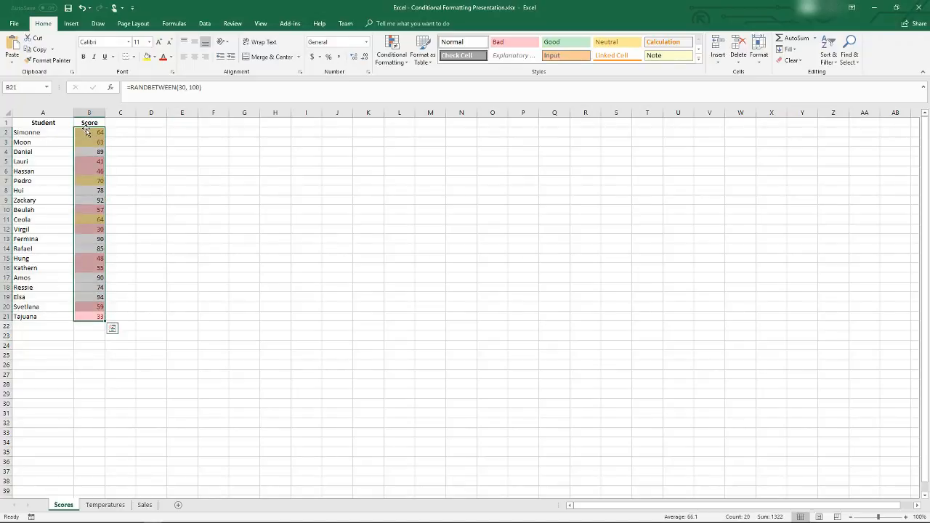
click(116, 256)
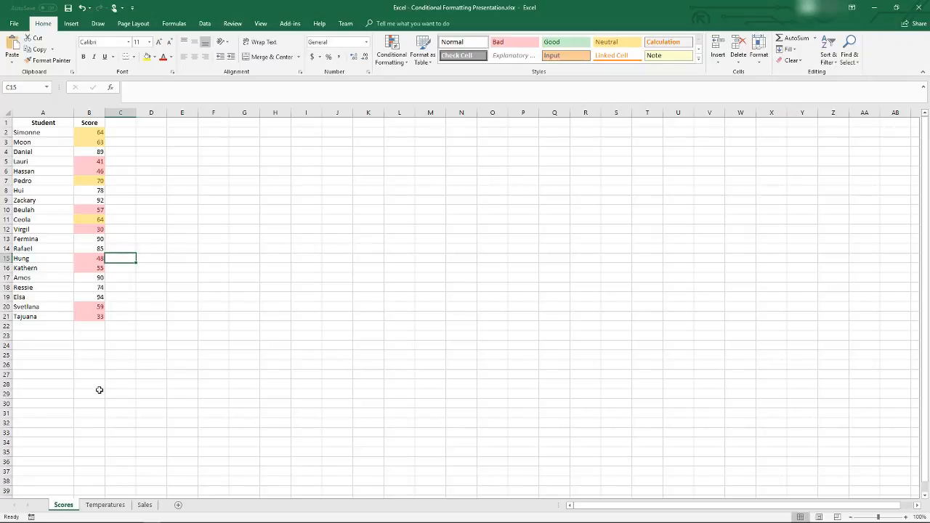
Apply the Red - Yellow - Green Color Scale to the temperatures in B2:B18 on the Temperatures sheet.
click(105, 505)
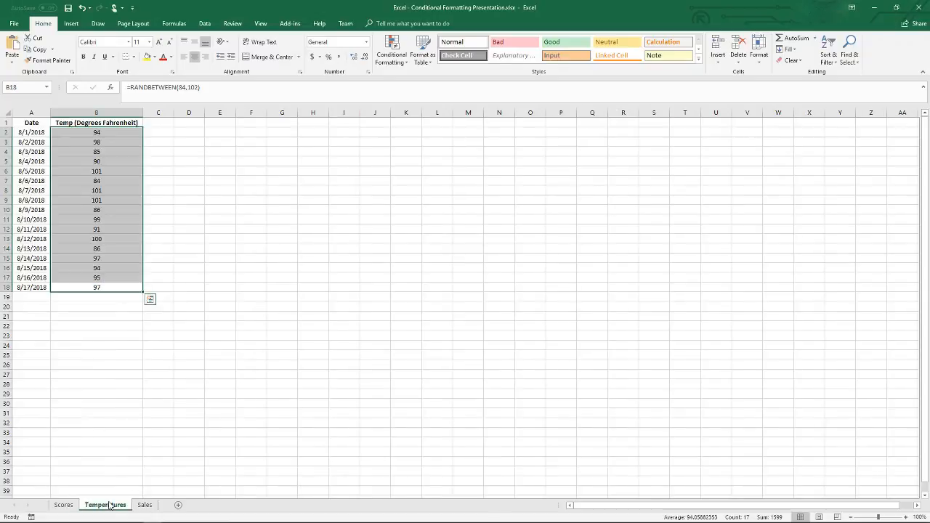
click(234, 219)
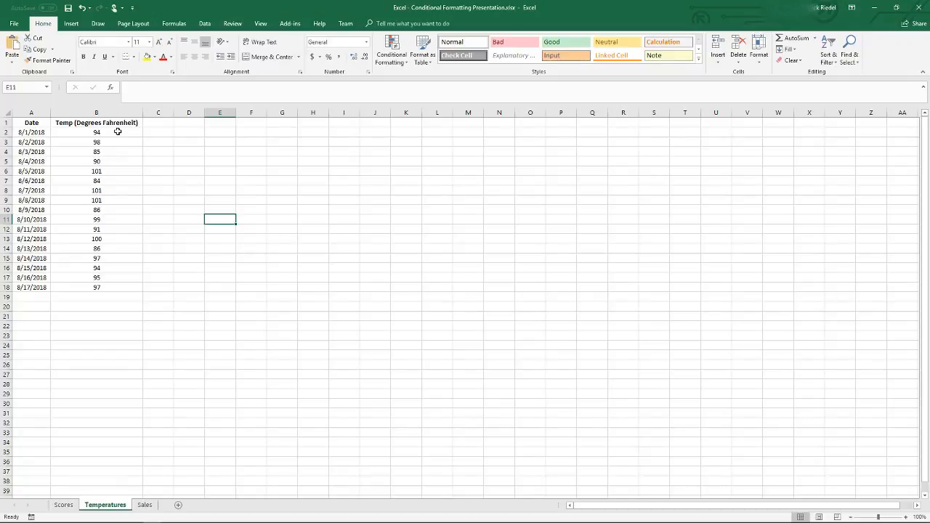
drag(117, 131, 118, 287)
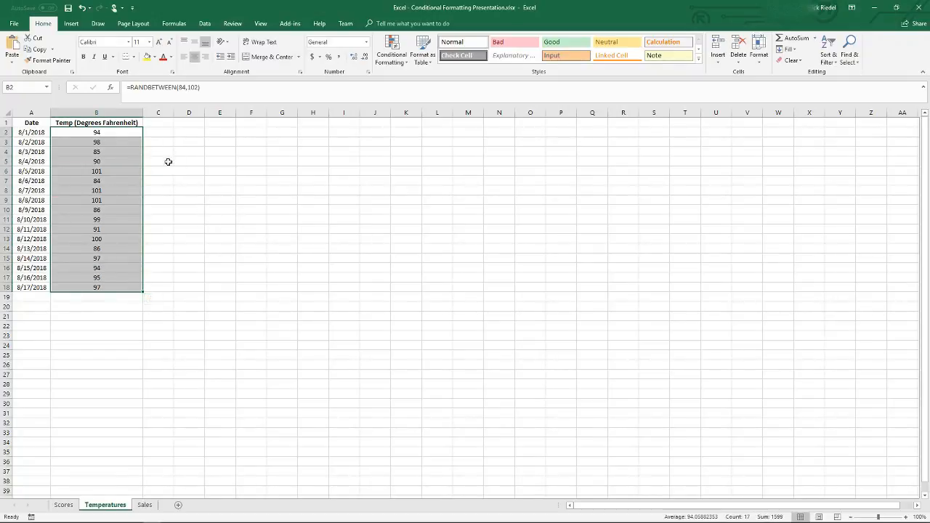
drag(114, 137, 112, 285)
click(109, 247)
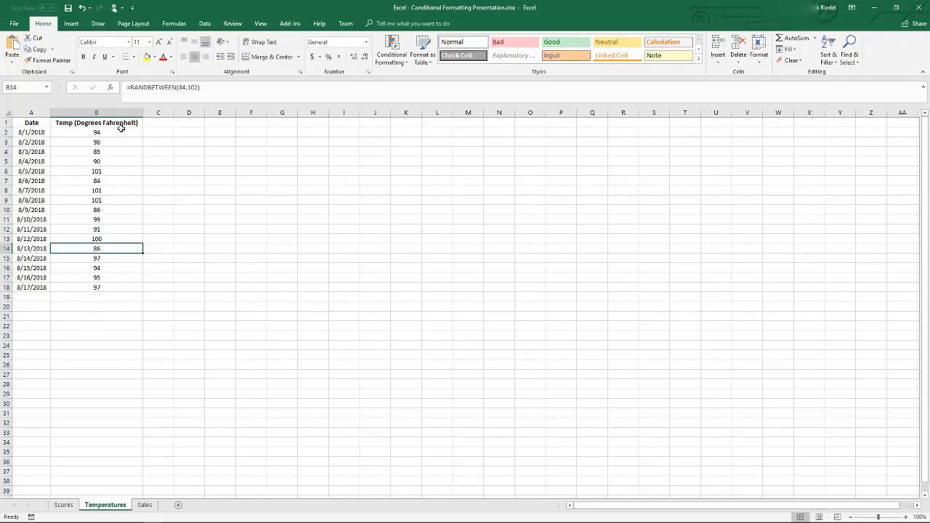
drag(123, 132, 123, 285)
click(392, 57)
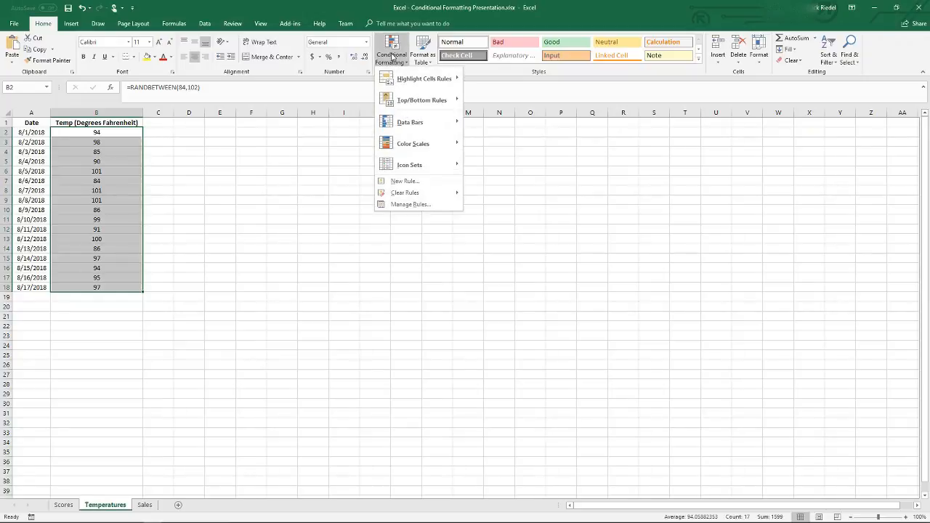
mouse_move(429, 151)
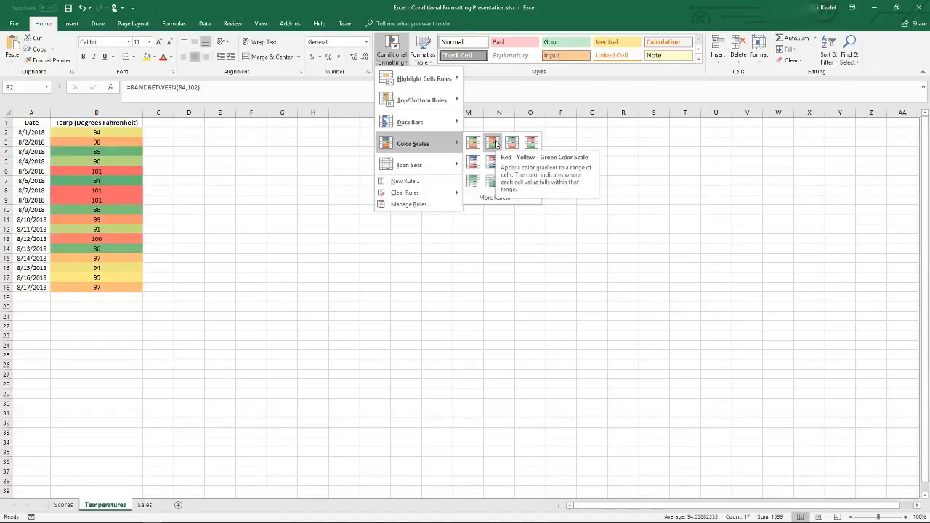
click(495, 143)
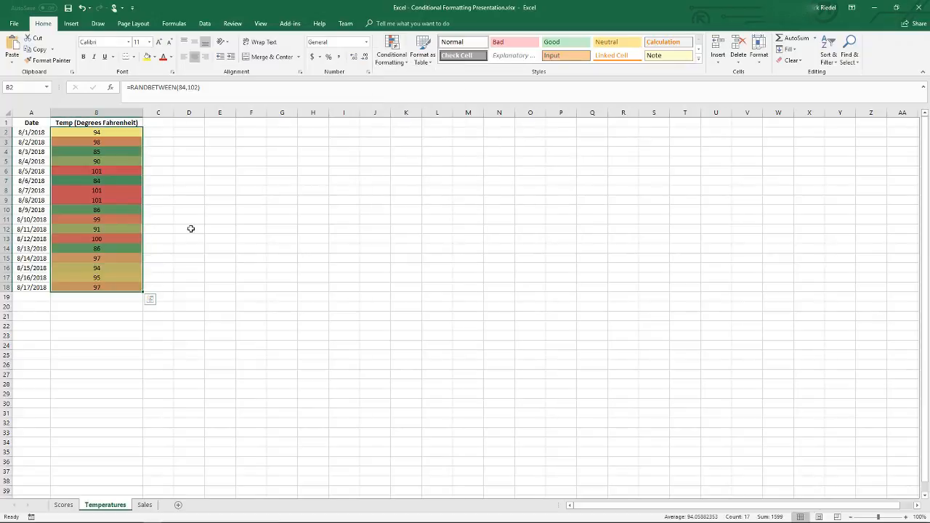
Examine the color scale shading across the temperatures in column B, including the cell for 8/6/2018.
click(167, 161)
click(113, 130)
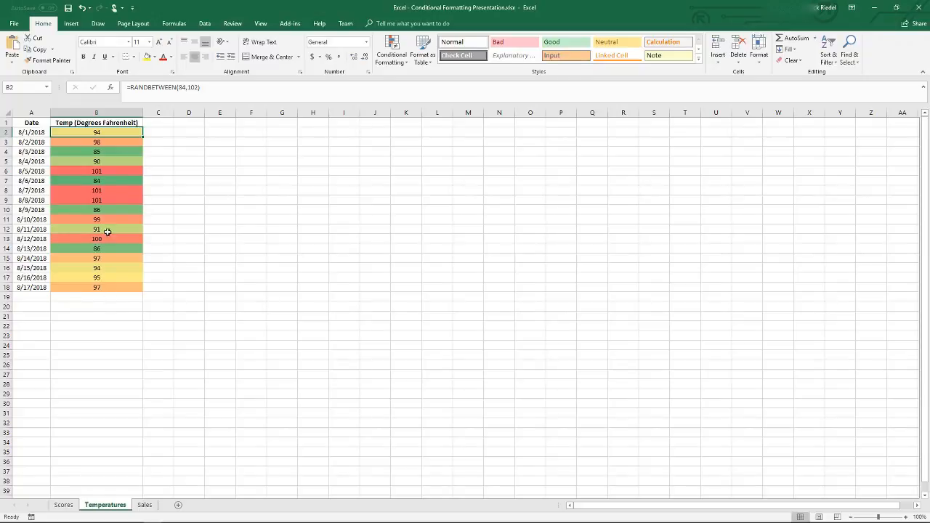
click(97, 327)
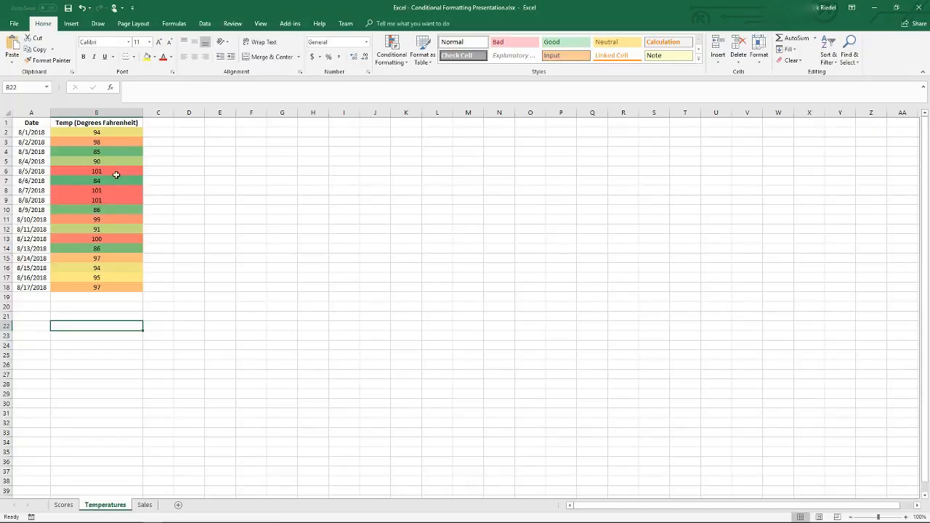
click(116, 179)
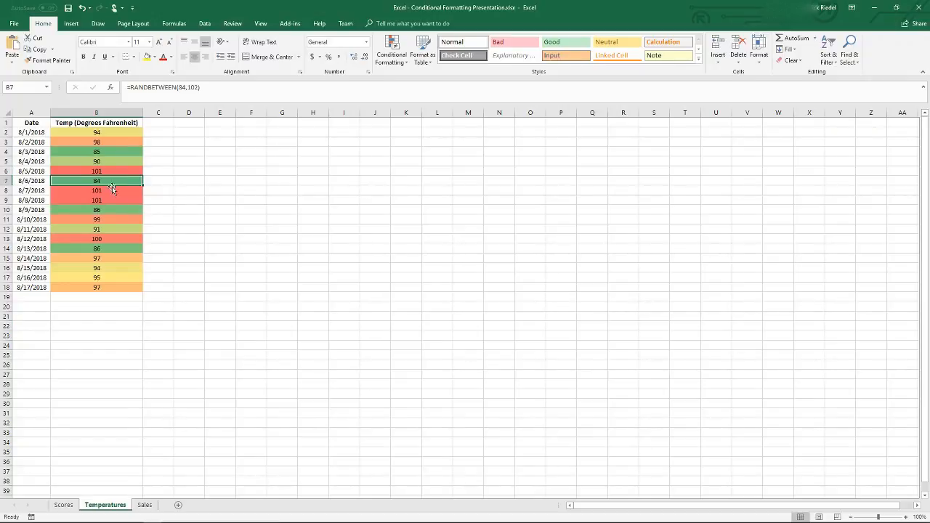
click(81, 297)
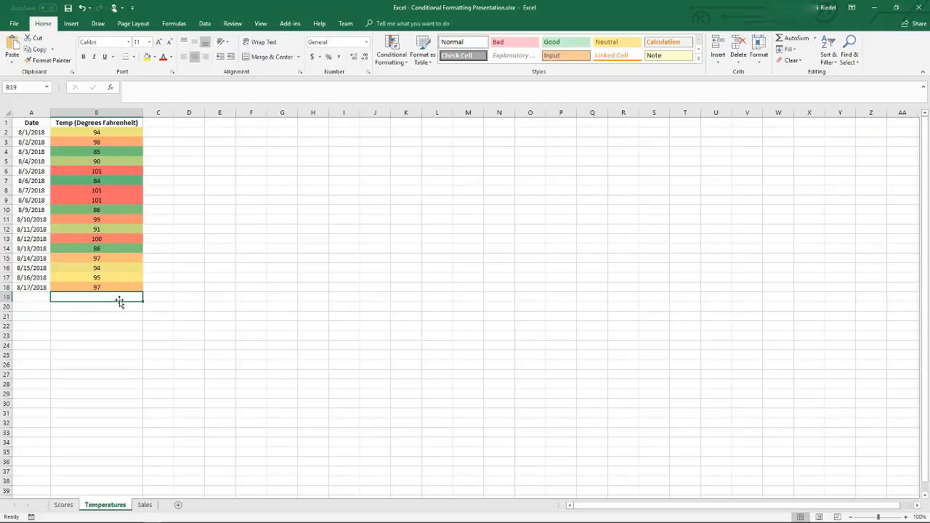
click(106, 179)
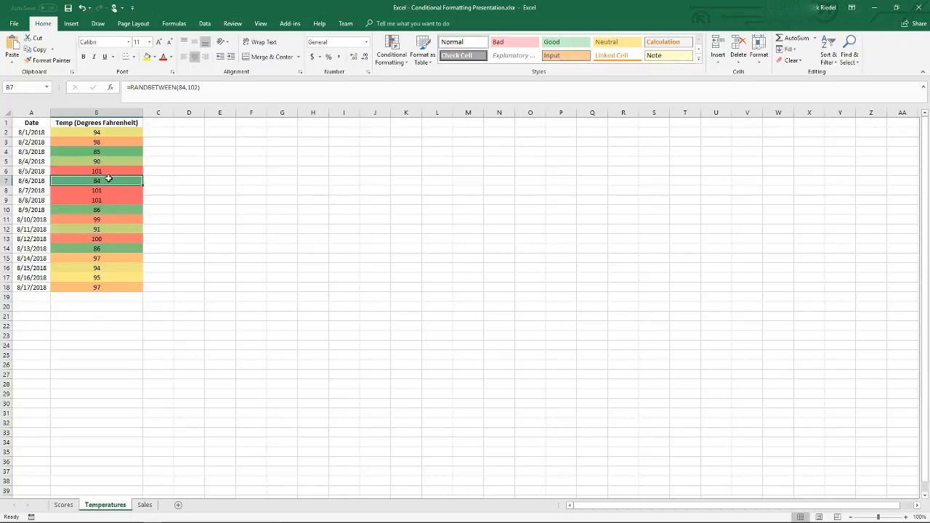
Enter test values 50 in B19 and 120 in B20 below the temperatures, and select B2:B20.
click(90, 296)
text(50)
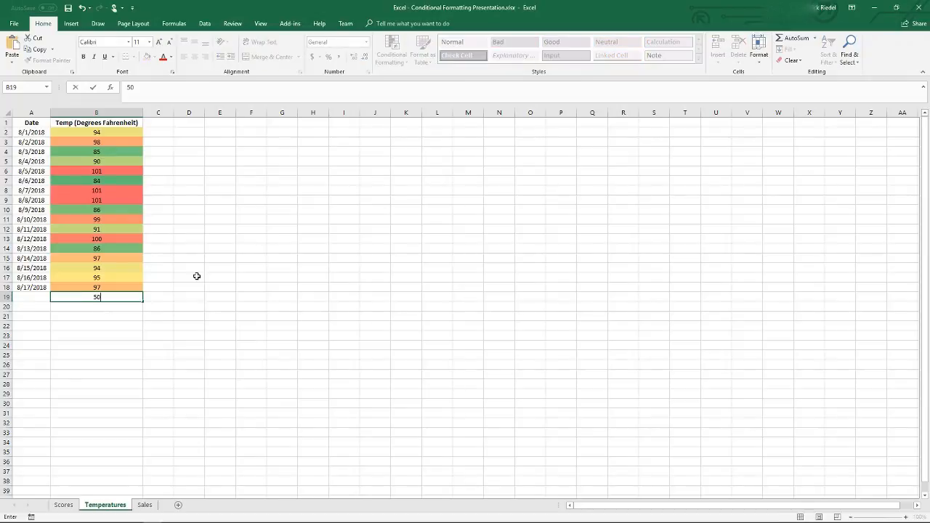
key(Return)
text(1)
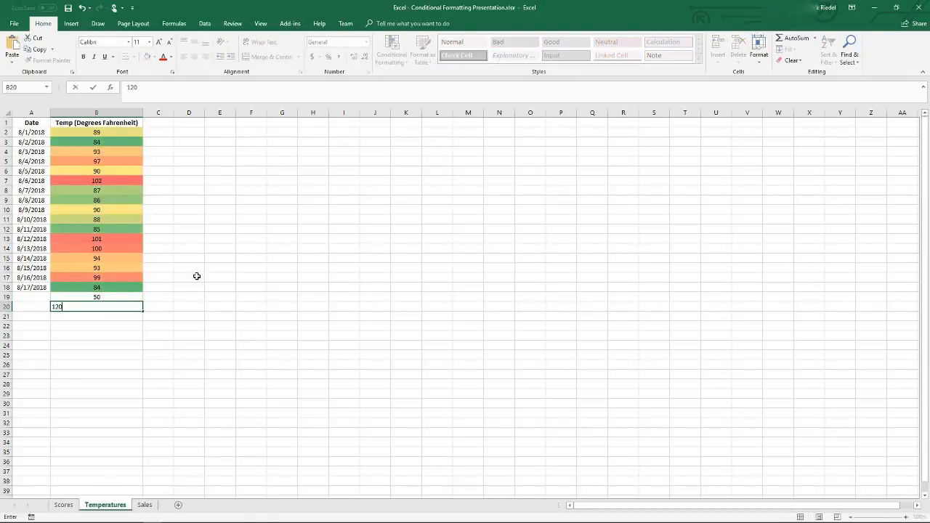
text(20)
key(Return)
drag(103, 134, 118, 306)
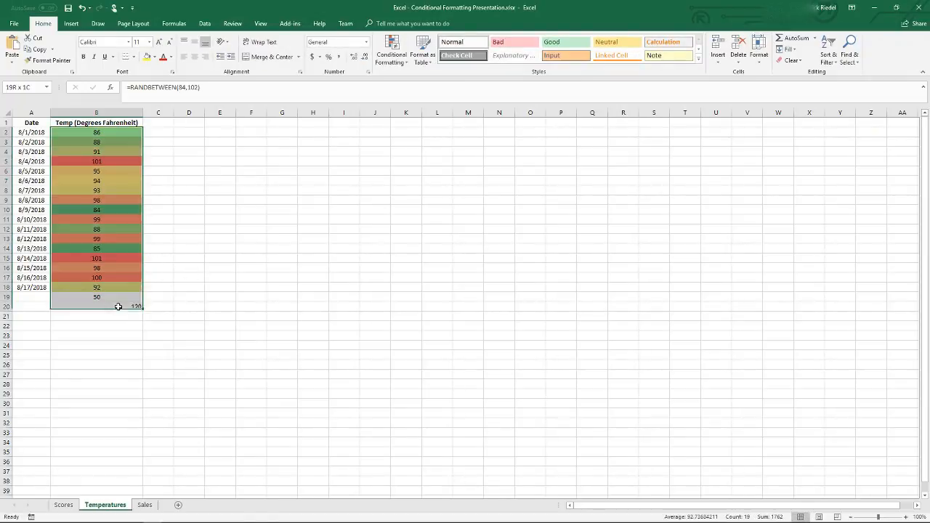
Delete the test values in B20 and B19 below the temperature list.
click(118, 307)
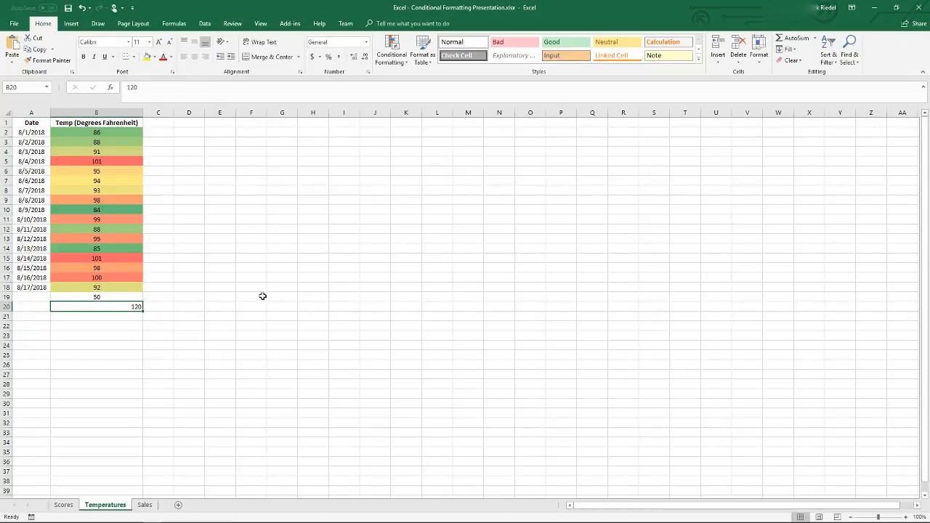
key(Delete)
key(Up)
key(Delete)
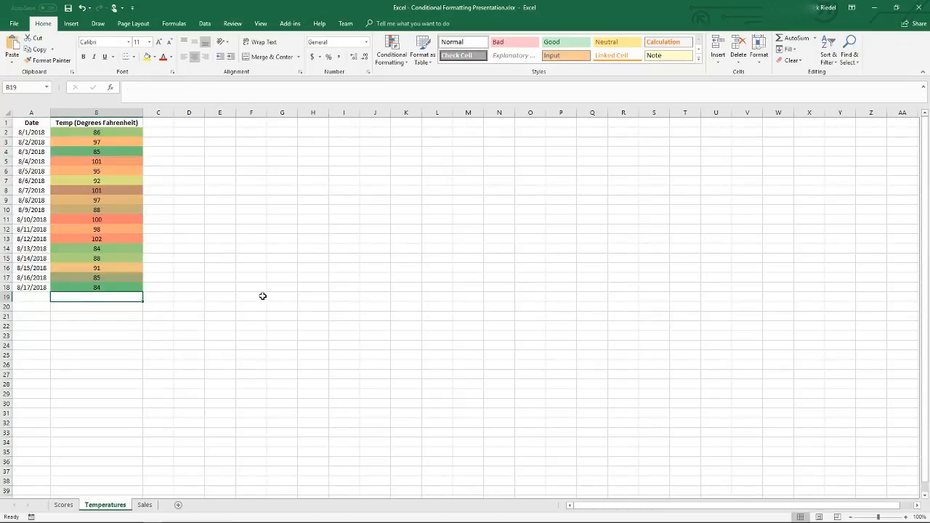
Apply solid-fill Blue Data Bars to the Cookies Sold range B2:B14 on the Sales sheet.
click(145, 505)
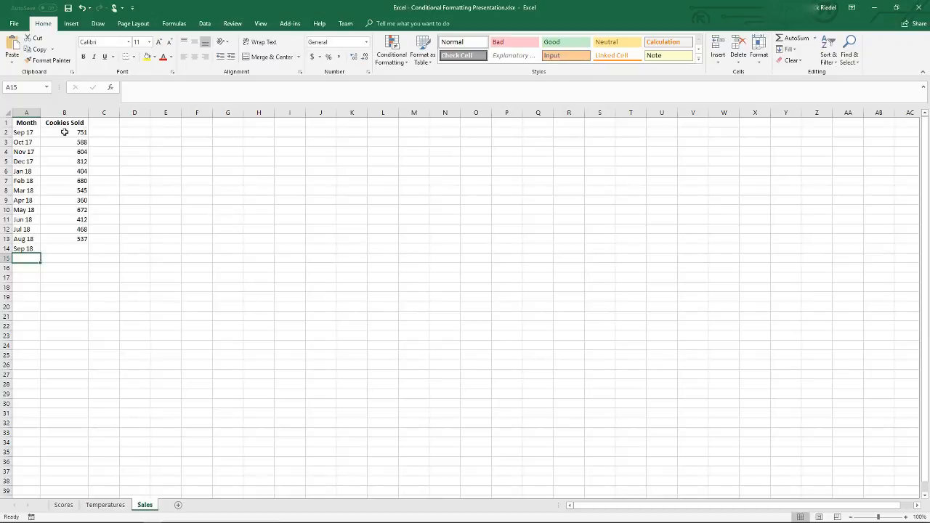
drag(64, 133, 74, 250)
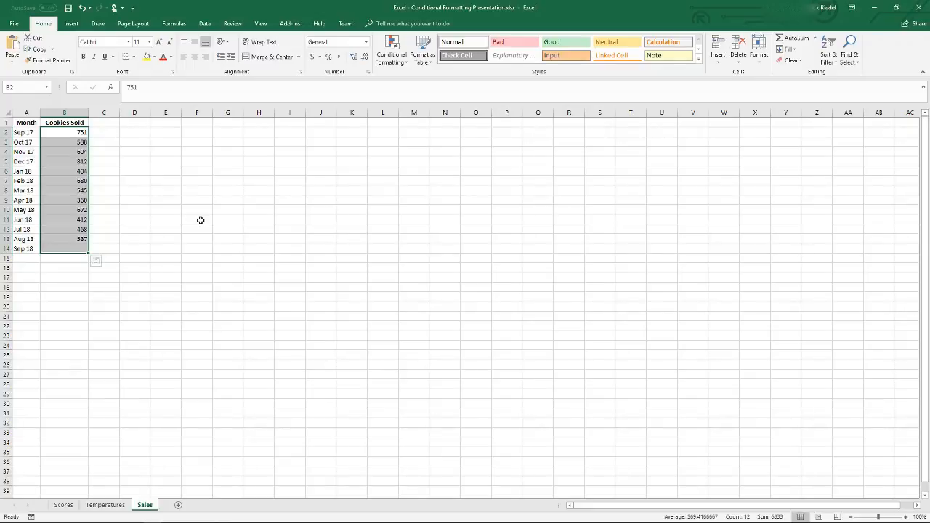
click(71, 133)
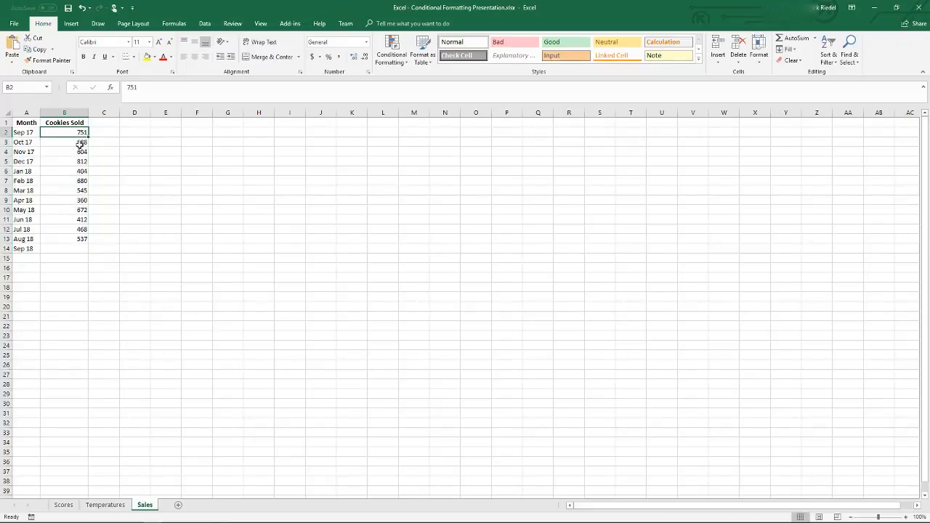
click(79, 161)
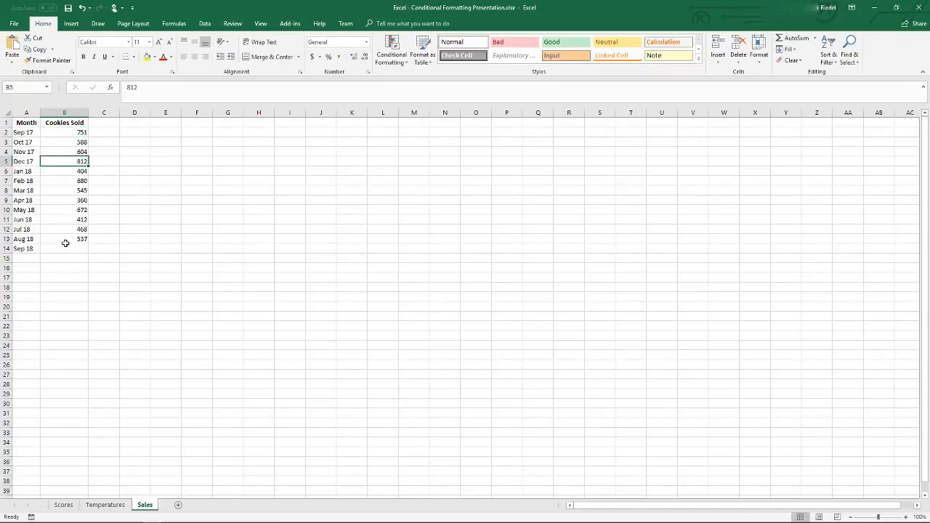
drag(65, 135, 70, 249)
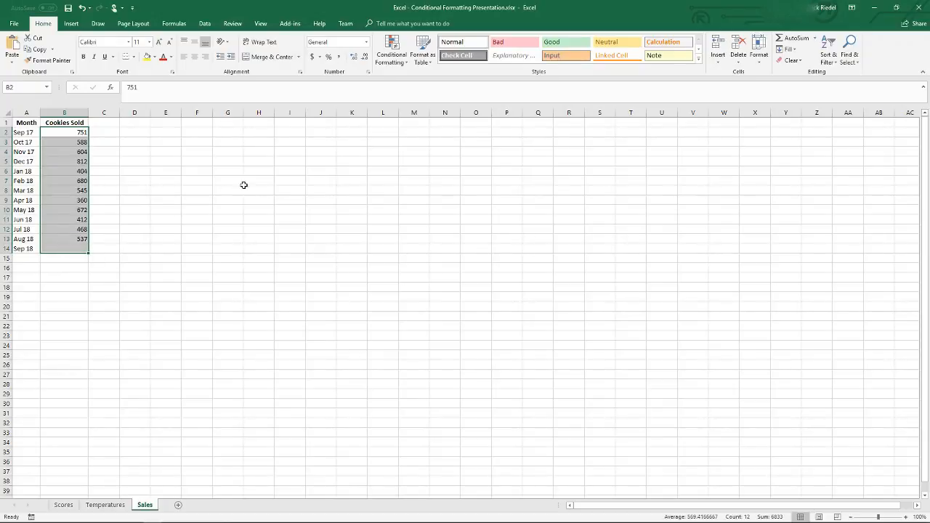
click(397, 58)
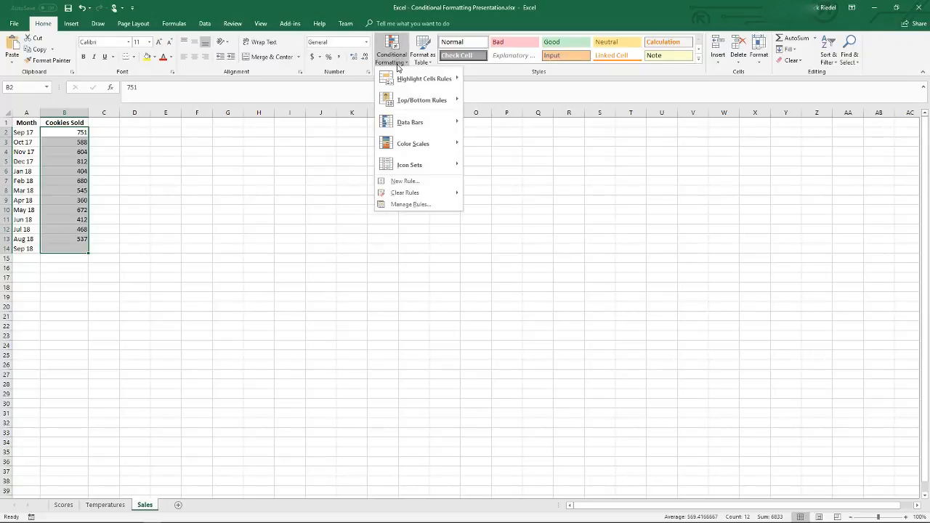
mouse_move(431, 125)
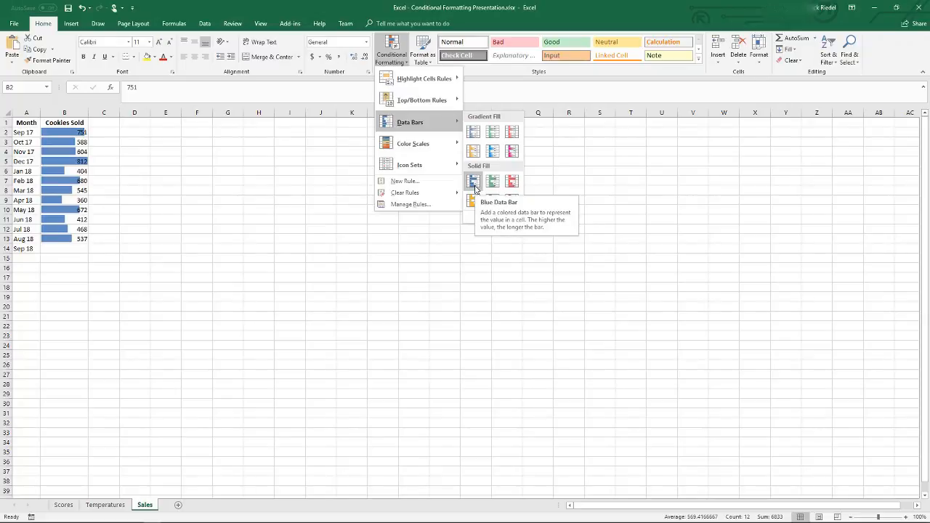
click(474, 182)
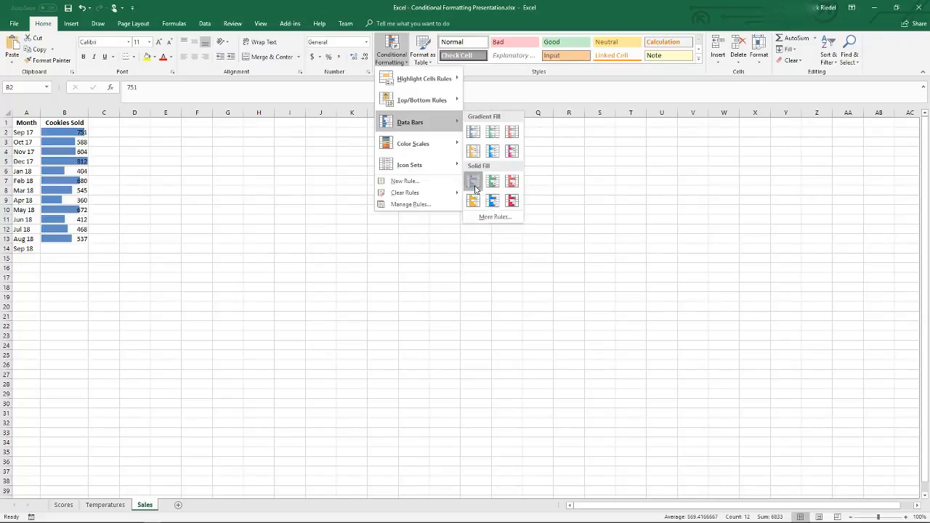
Examine the Cookies Sold data bars, comparing the Sep 17, Dec 17 and Jun 18 cells with the empty Sep 18 cell.
click(64, 133)
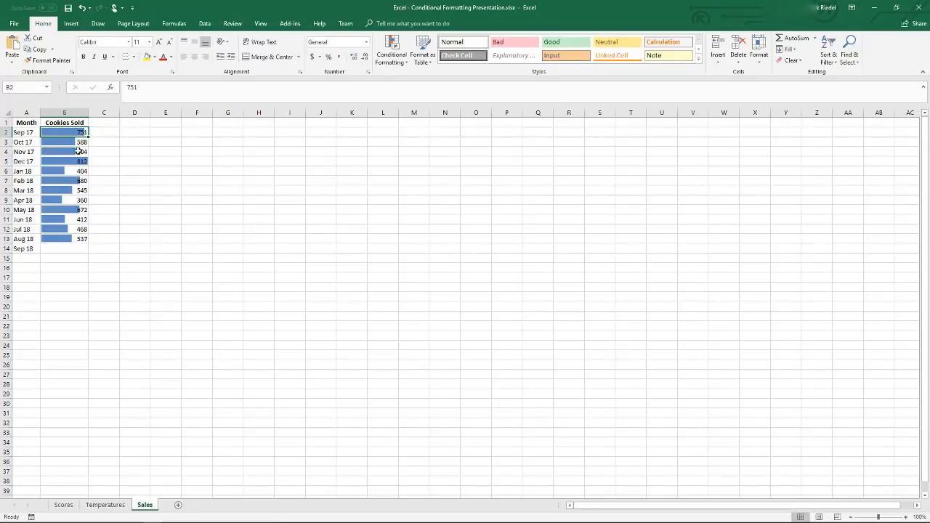
drag(26, 160, 64, 164)
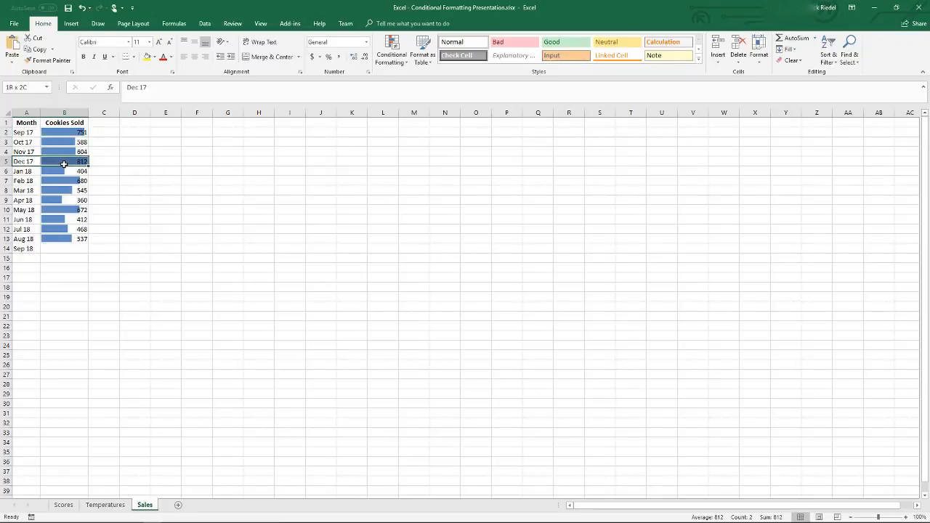
click(124, 161)
click(72, 166)
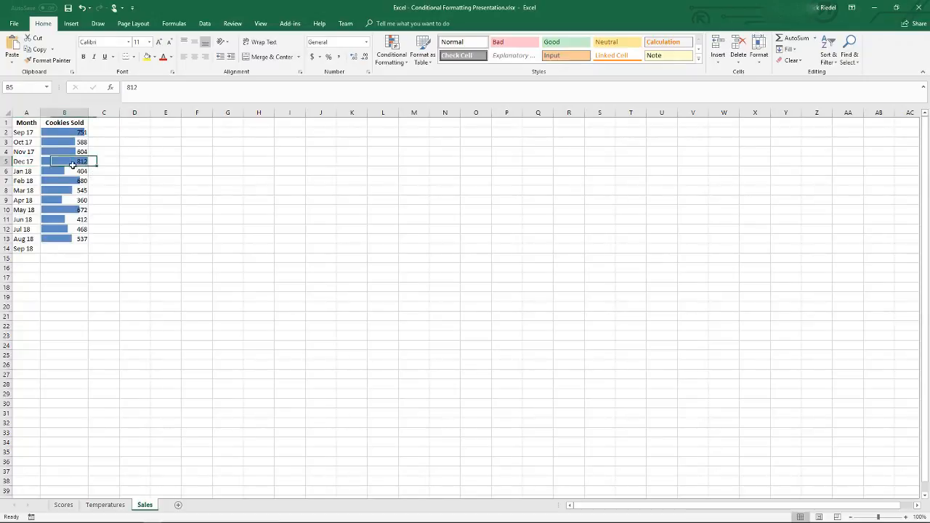
click(63, 249)
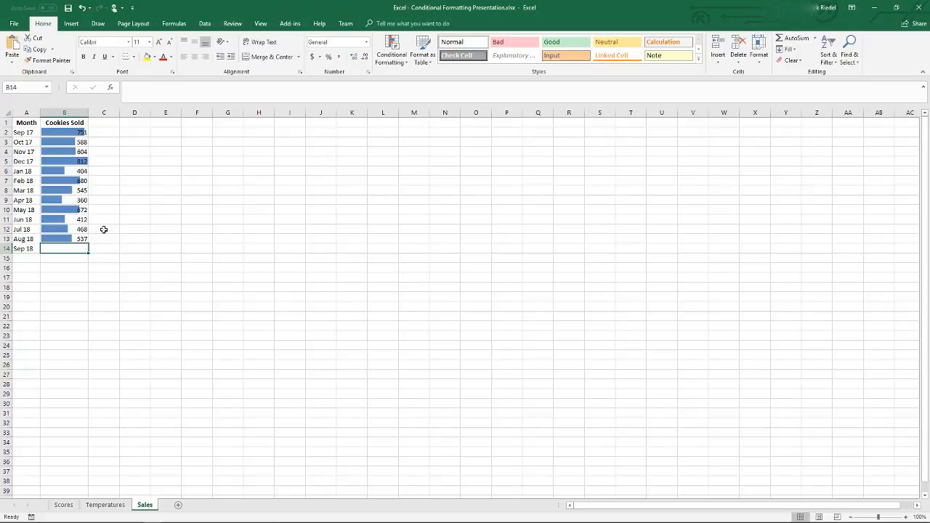
click(47, 163)
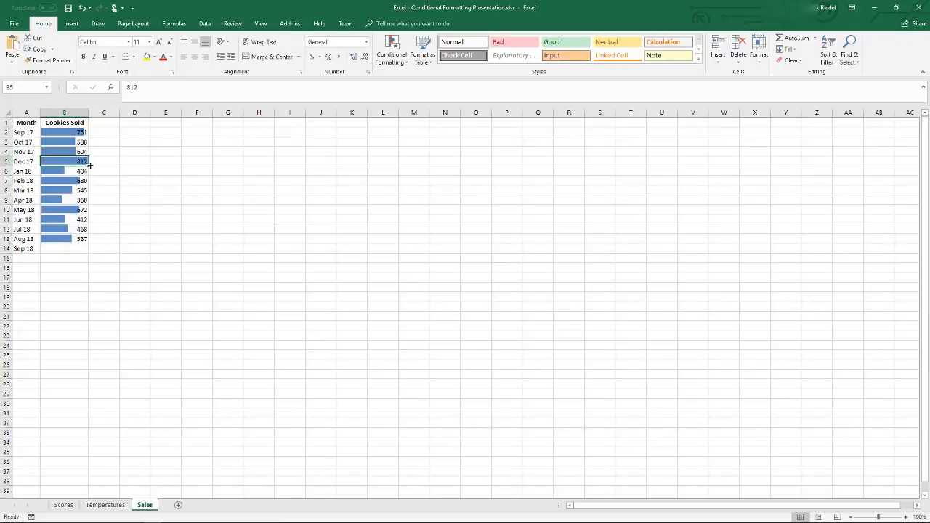
click(64, 131)
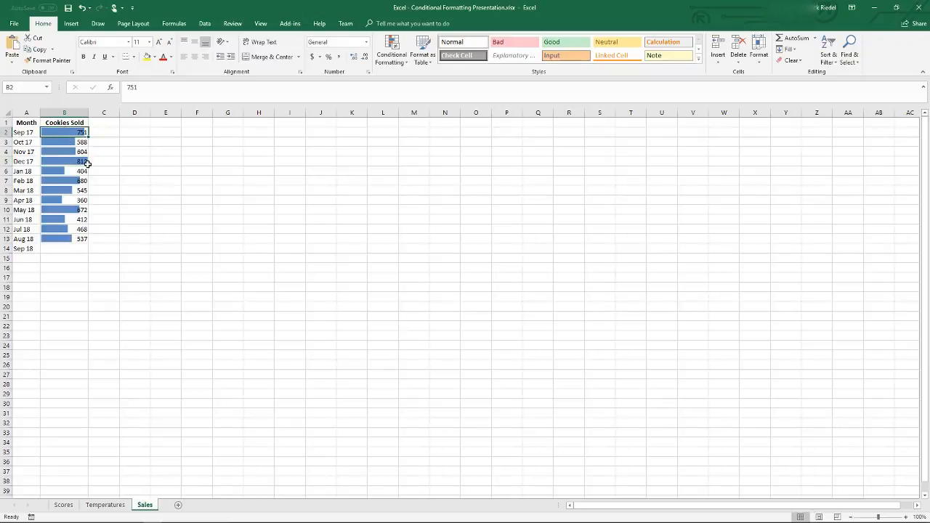
click(84, 161)
click(58, 248)
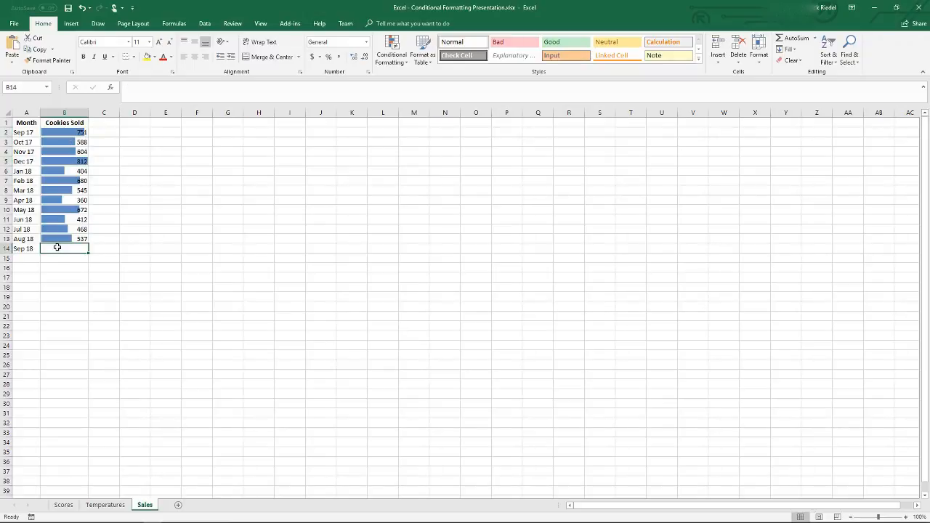
click(73, 159)
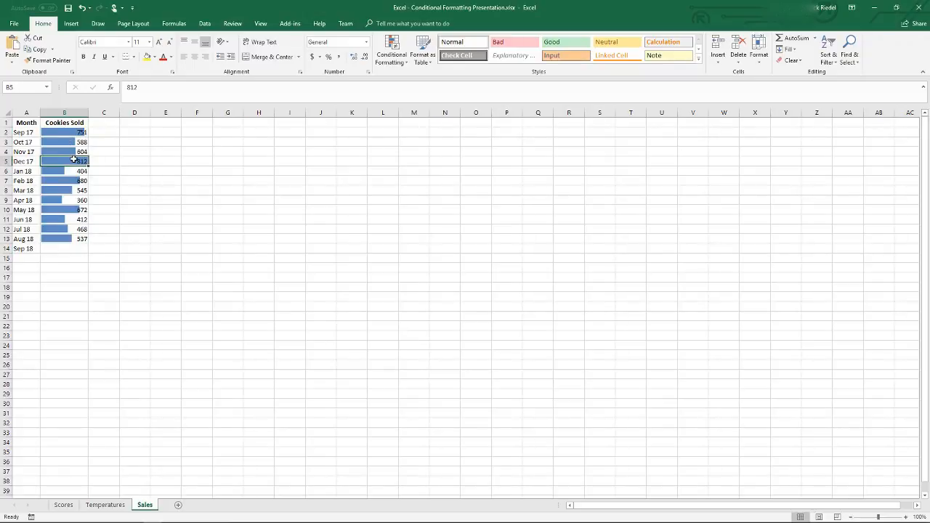
click(73, 220)
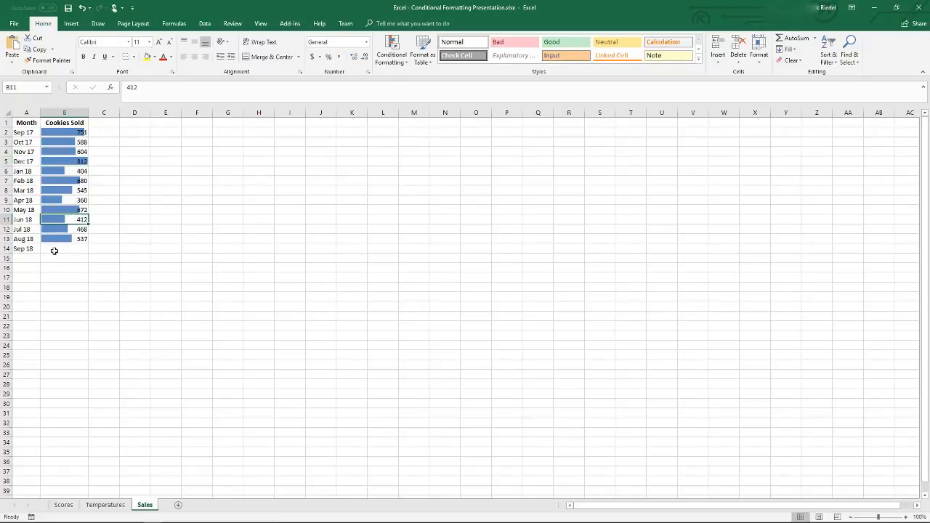
click(53, 249)
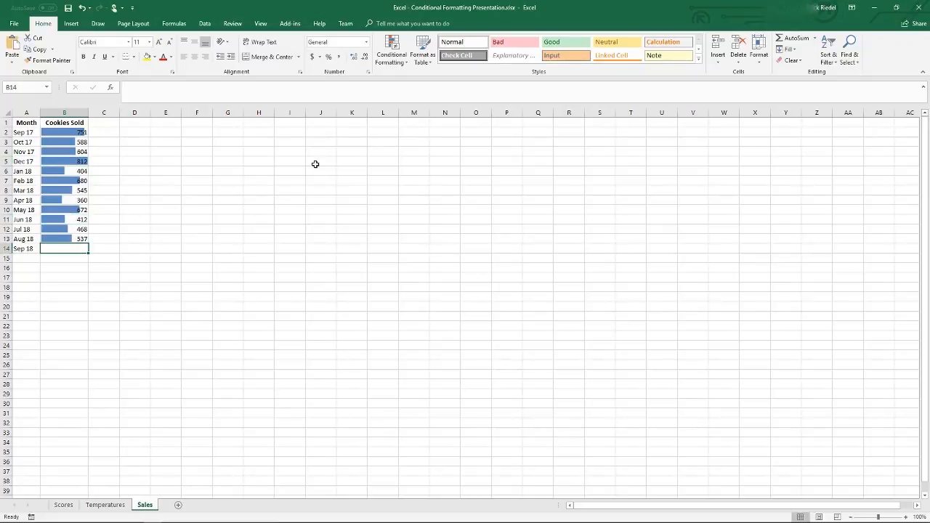
Enter 1624 as the Sep 18 Cookies Sold value in B14 and compare its data bar with the other months.
text(16)
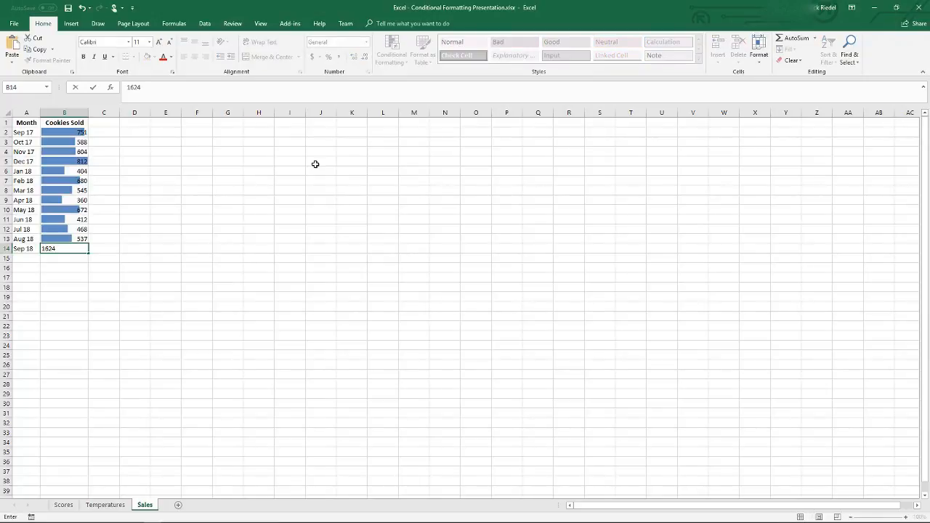
text(24)
key(Return)
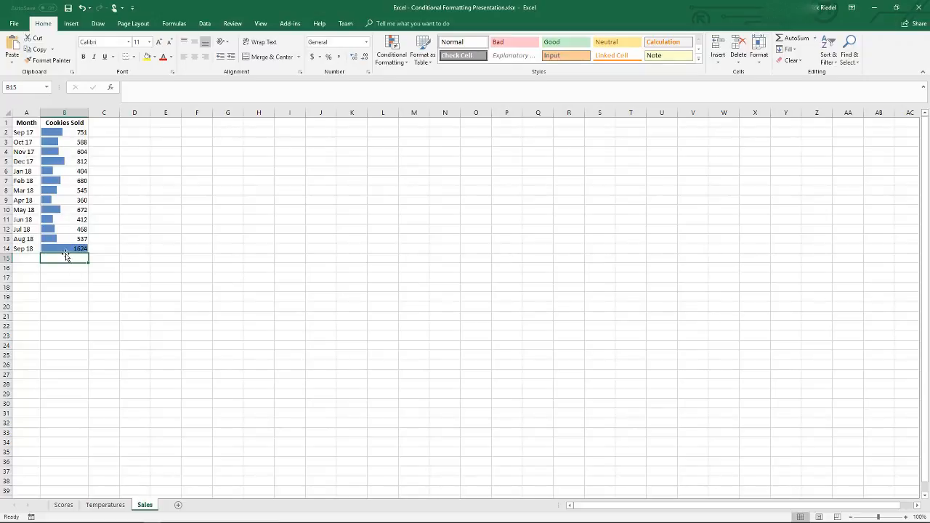
click(67, 248)
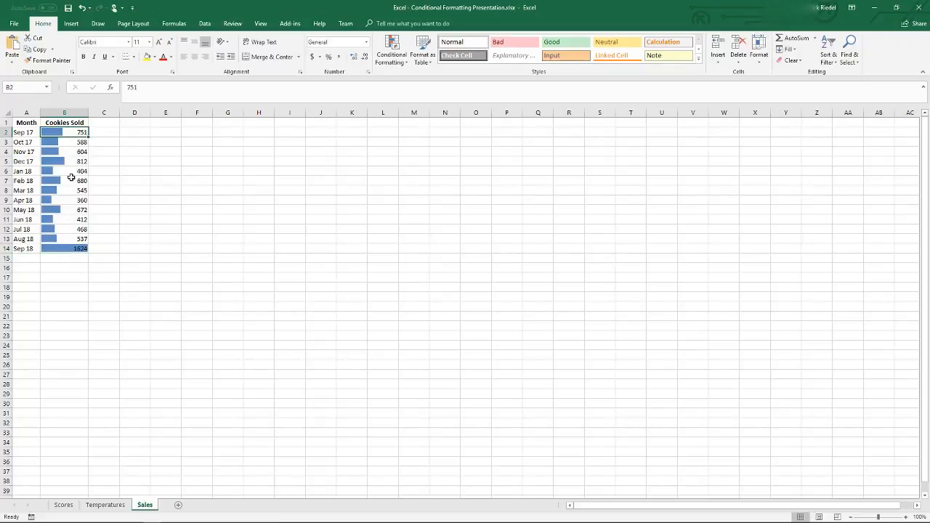
drag(71, 249, 59, 199)
drag(50, 131, 50, 132)
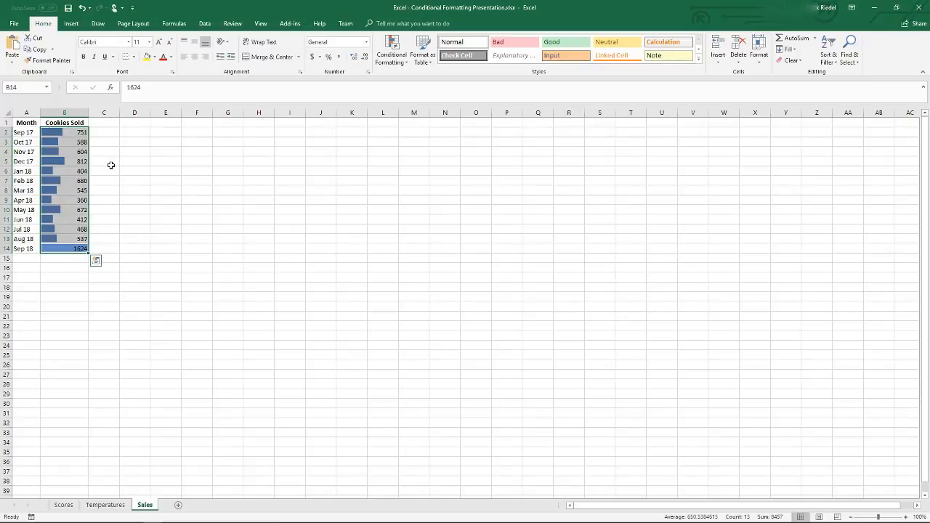
click(76, 247)
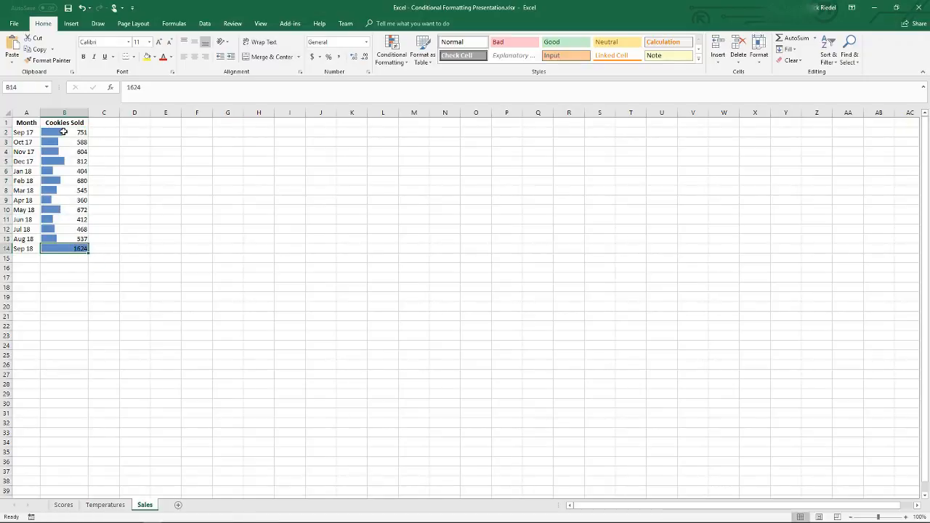
Open the Data Bar formatting rule applied to the Cookies Sold range B2:B14 for editing.
click(68, 132)
drag(58, 133, 82, 248)
click(391, 58)
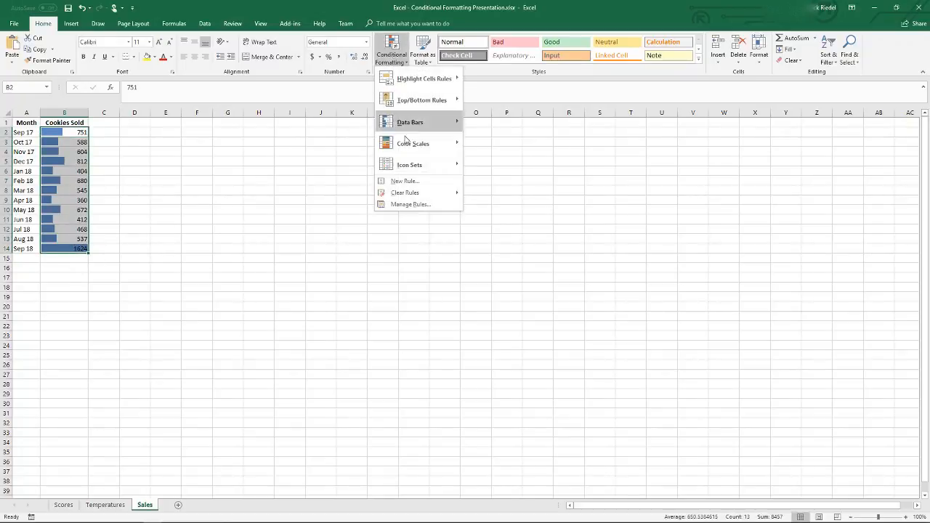
click(410, 203)
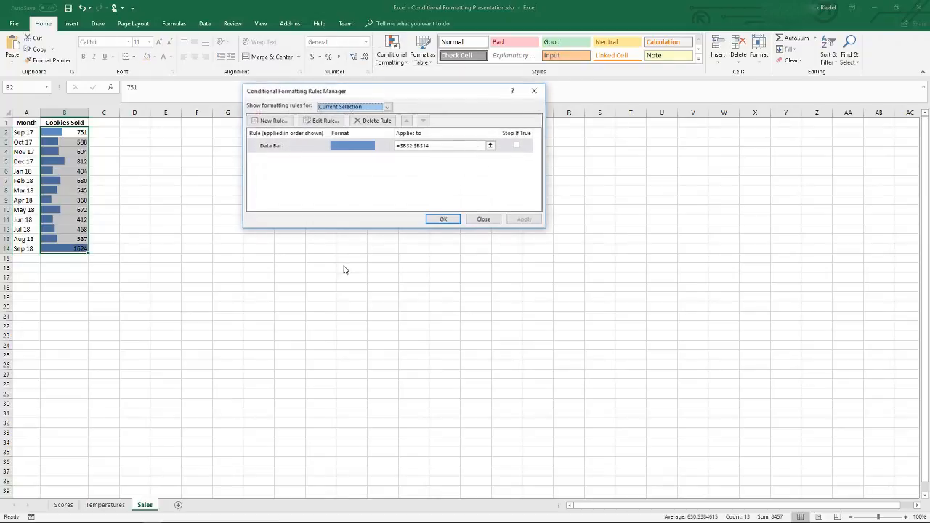
click(368, 151)
click(322, 121)
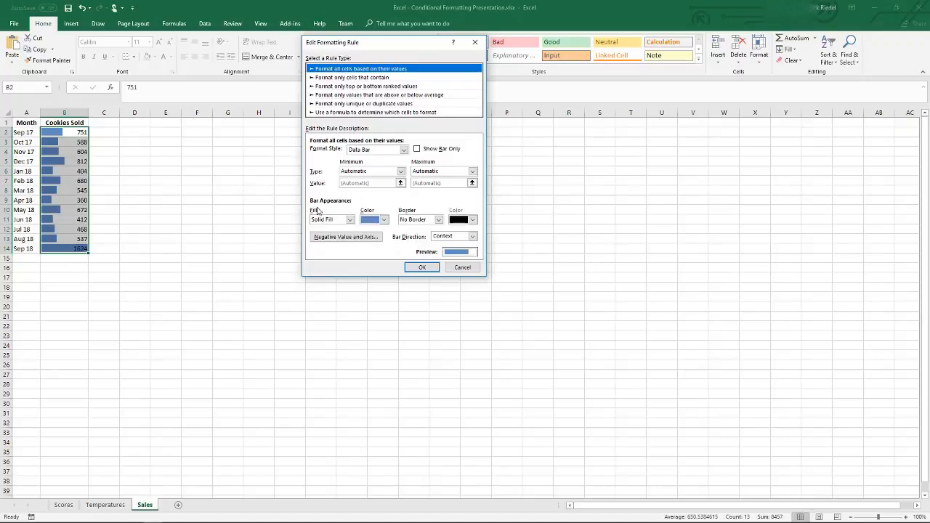
Set the data bar minimum to Number 0 and maximum to Number 2000, apply the rule, and check the Sep 18 bar.
click(400, 172)
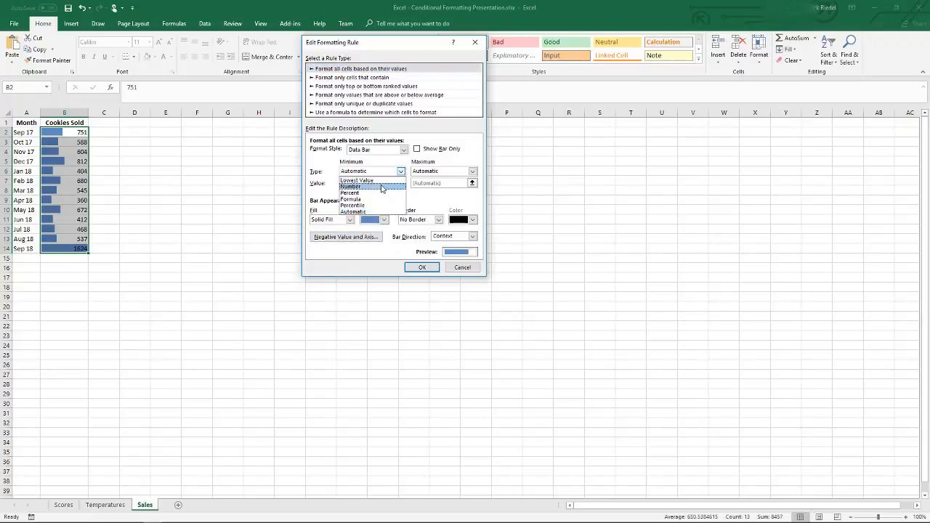
click(379, 187)
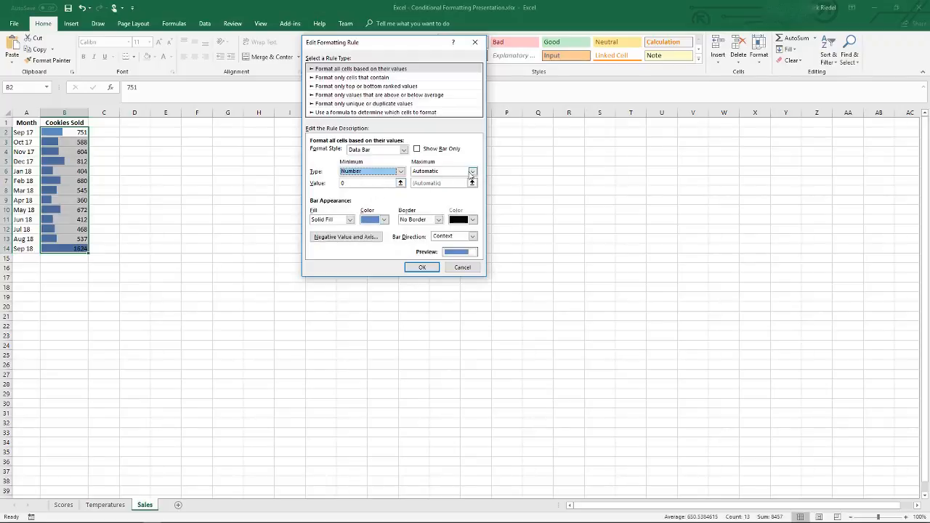
click(473, 172)
click(436, 186)
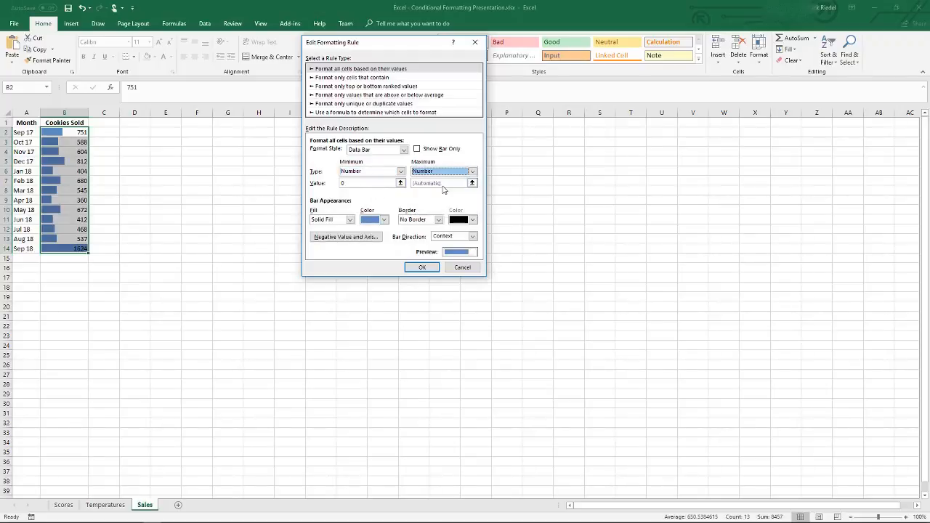
click(436, 183)
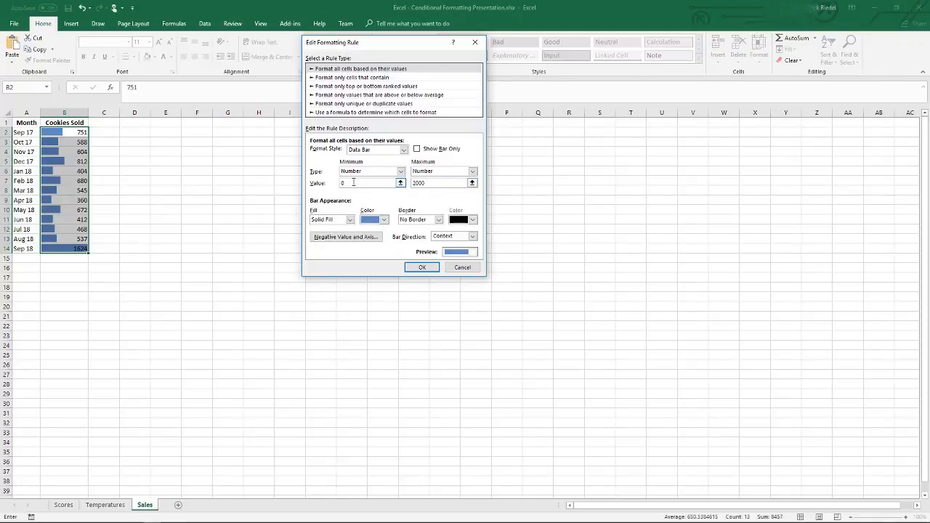
click(422, 267)
click(456, 217)
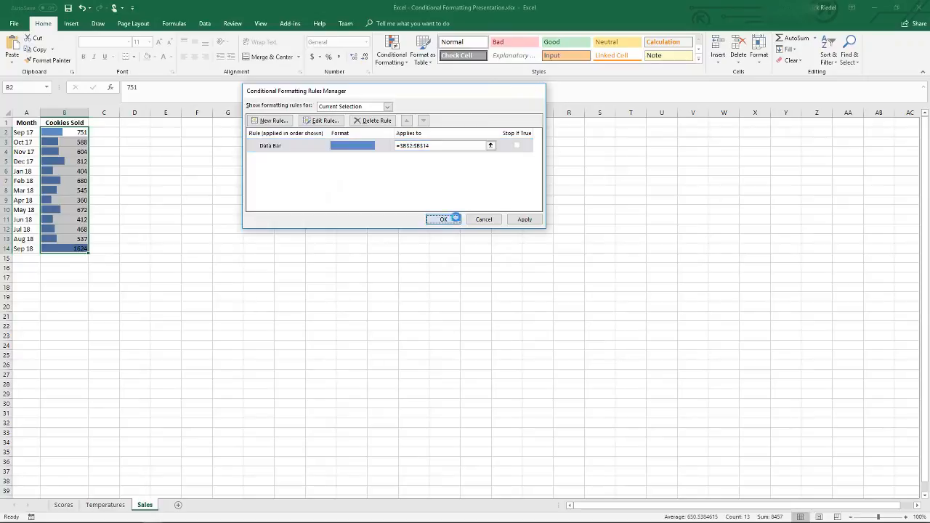
click(183, 230)
click(79, 248)
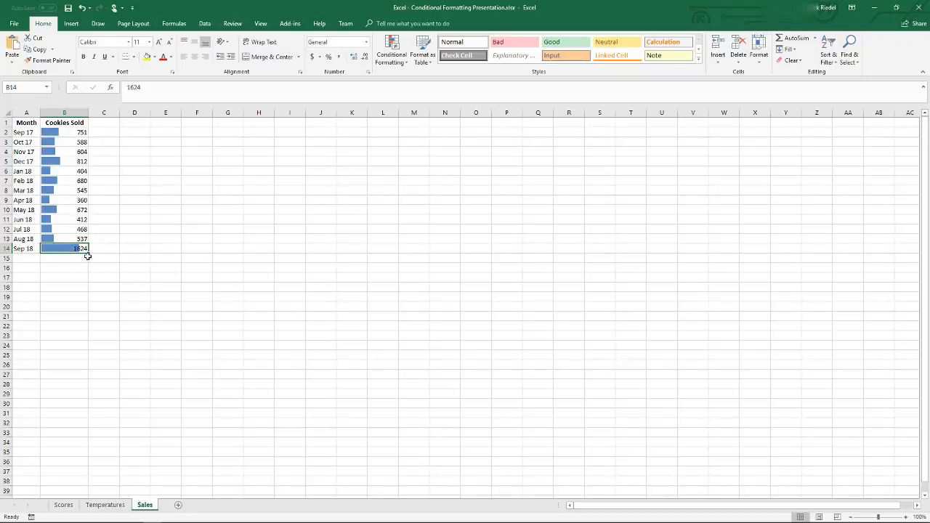
Add an Oct 18 row in A15 as text, with 2500 cookies sold in B15.
click(32, 258)
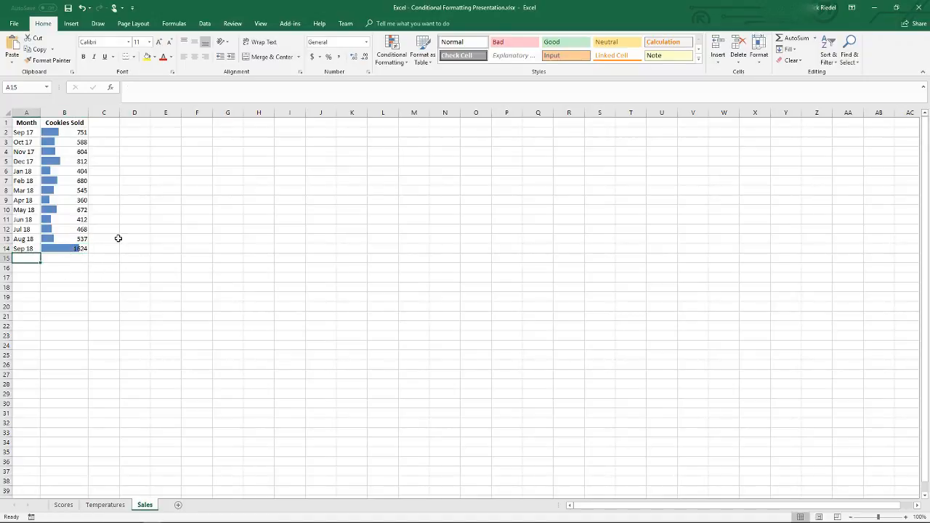
text(')
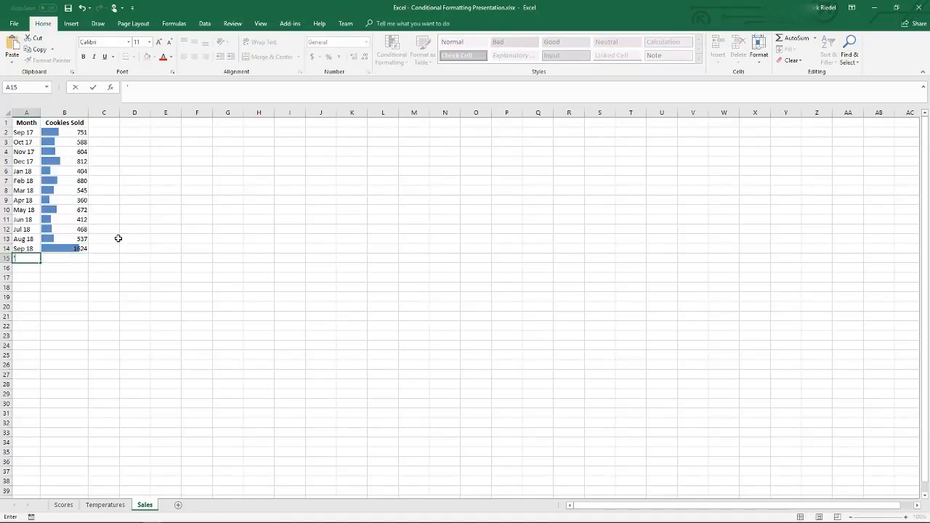
text(Oct 18)
key(Tab)
text(2500)
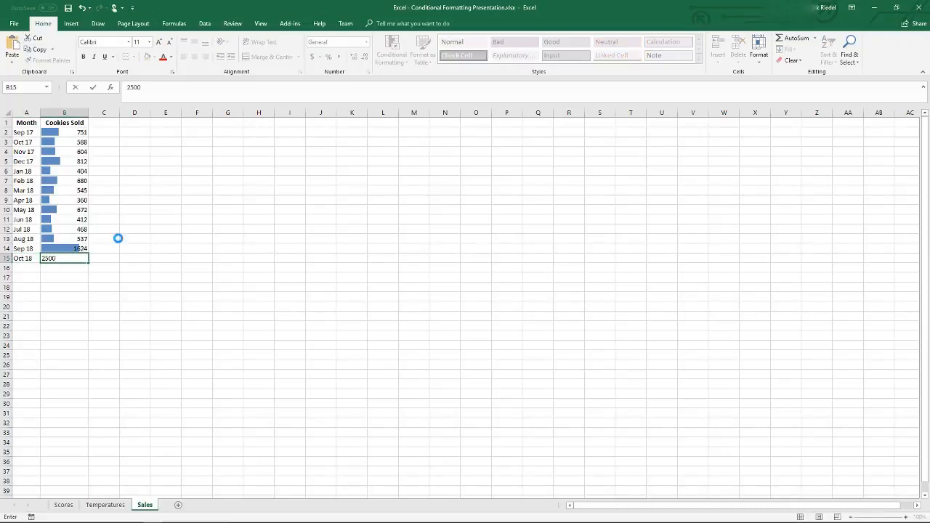
key(Tab)
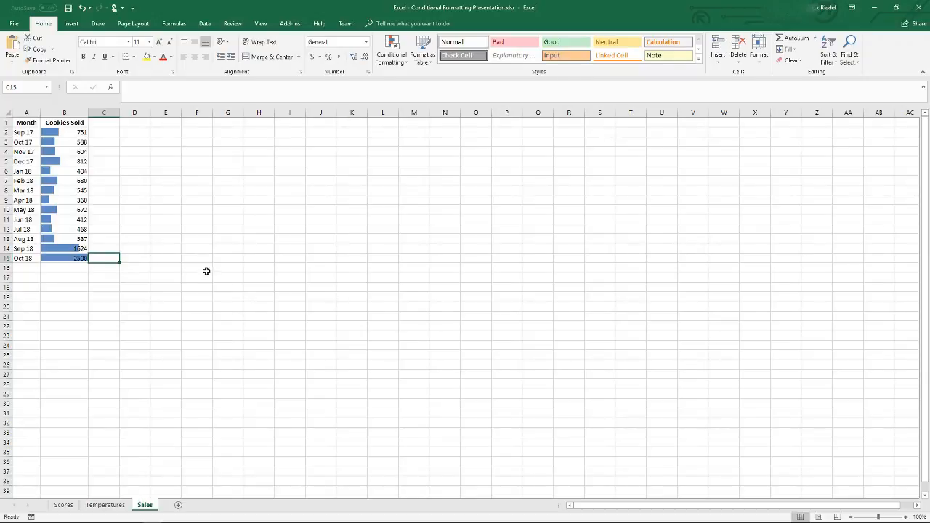
Select the Cookies Sold cells B2:B15, and B2:B17 with two empty rows included, to compare possible ranges for the rule.
drag(77, 132, 69, 255)
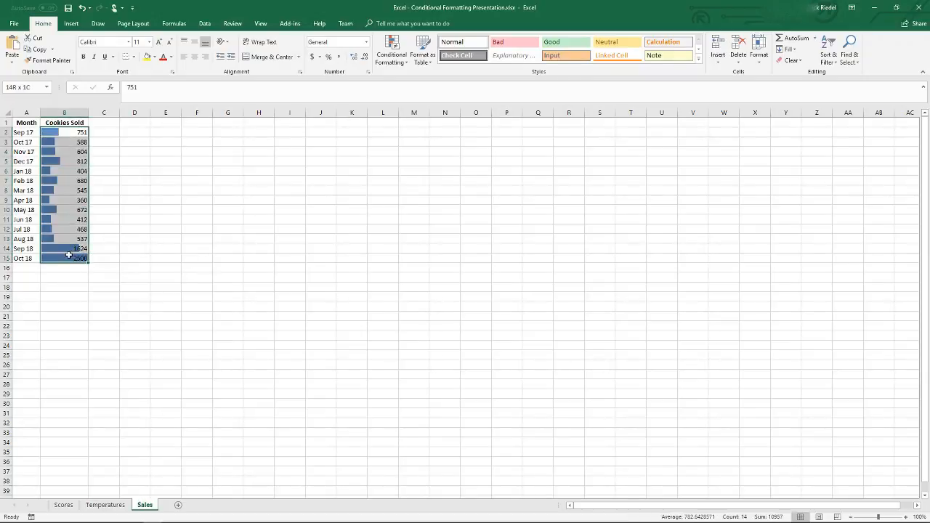
click(251, 237)
drag(77, 132, 68, 278)
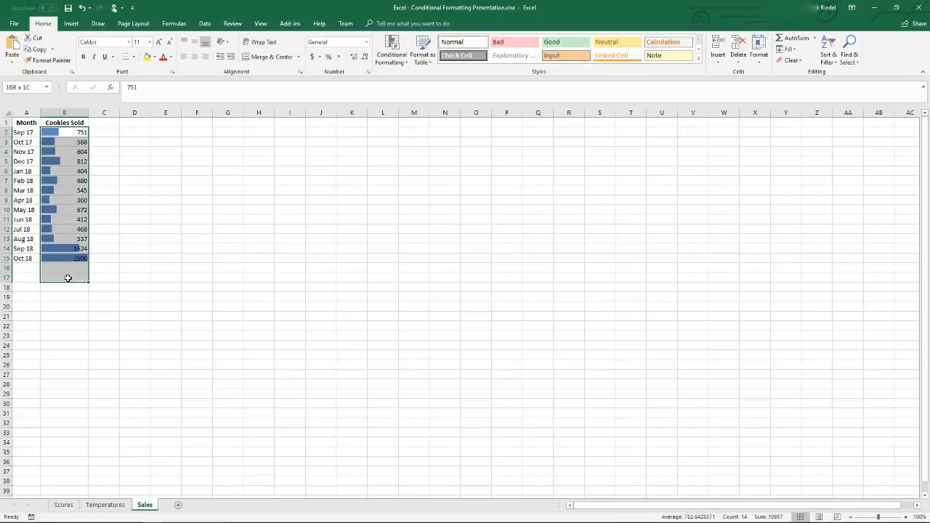
click(205, 248)
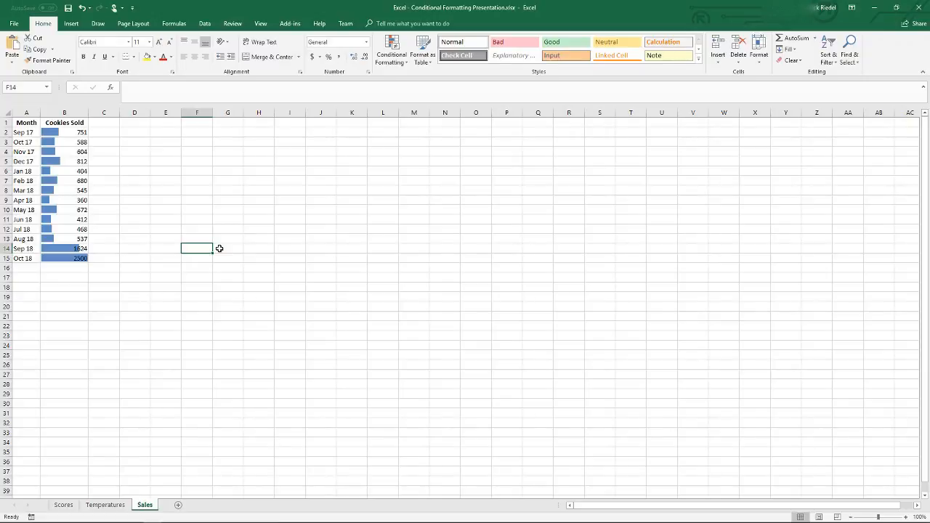
click(134, 521)
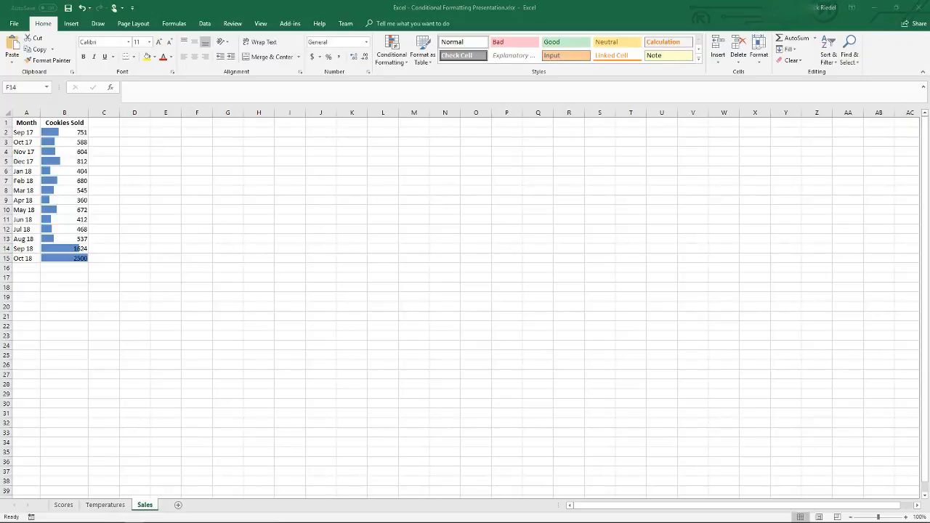